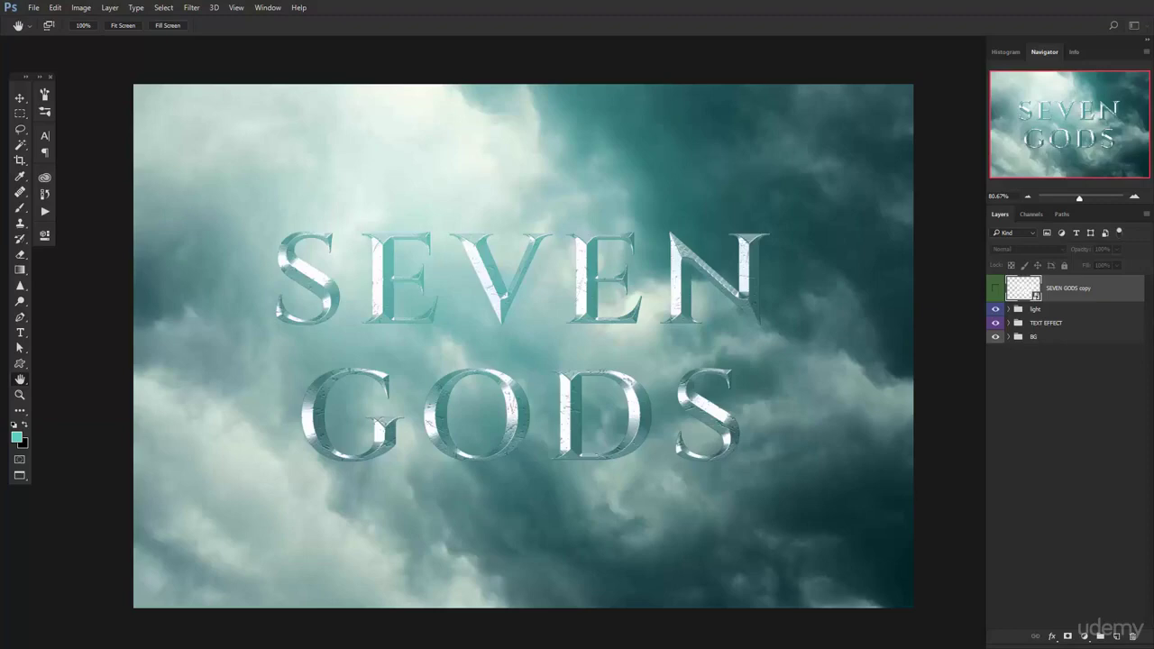
Step: Create a new 2600 x 1500 pixel document at 72 ppi with transparent background contents
key("ctrl+n")
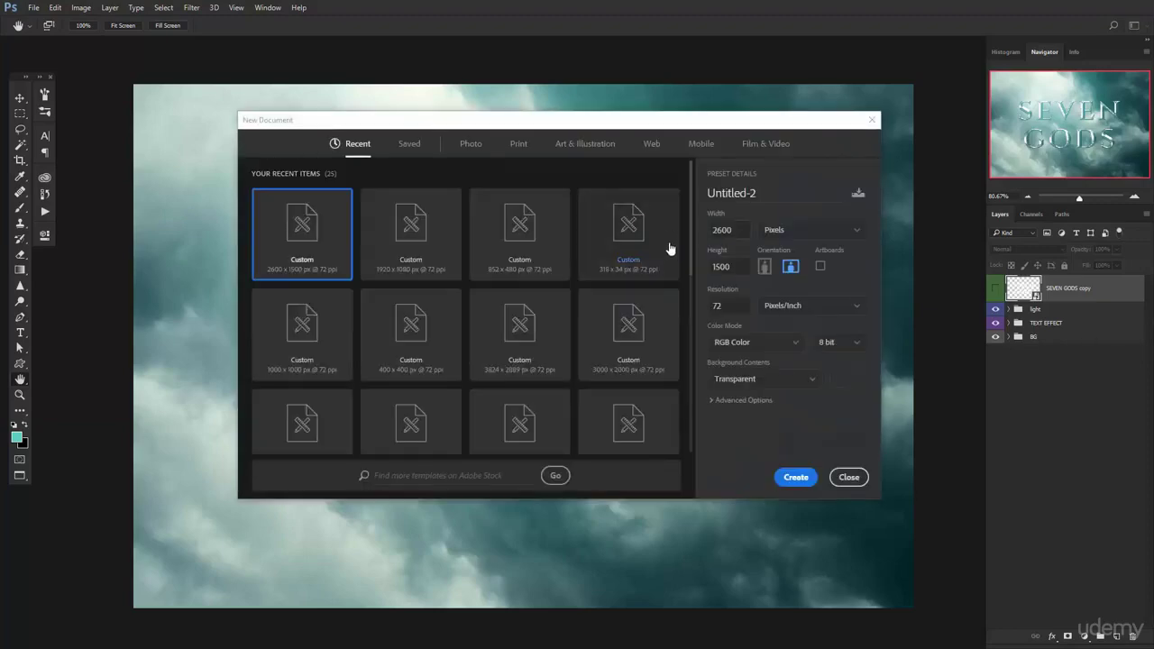
key("Tab")
key("Tab")
left_click(786, 478)
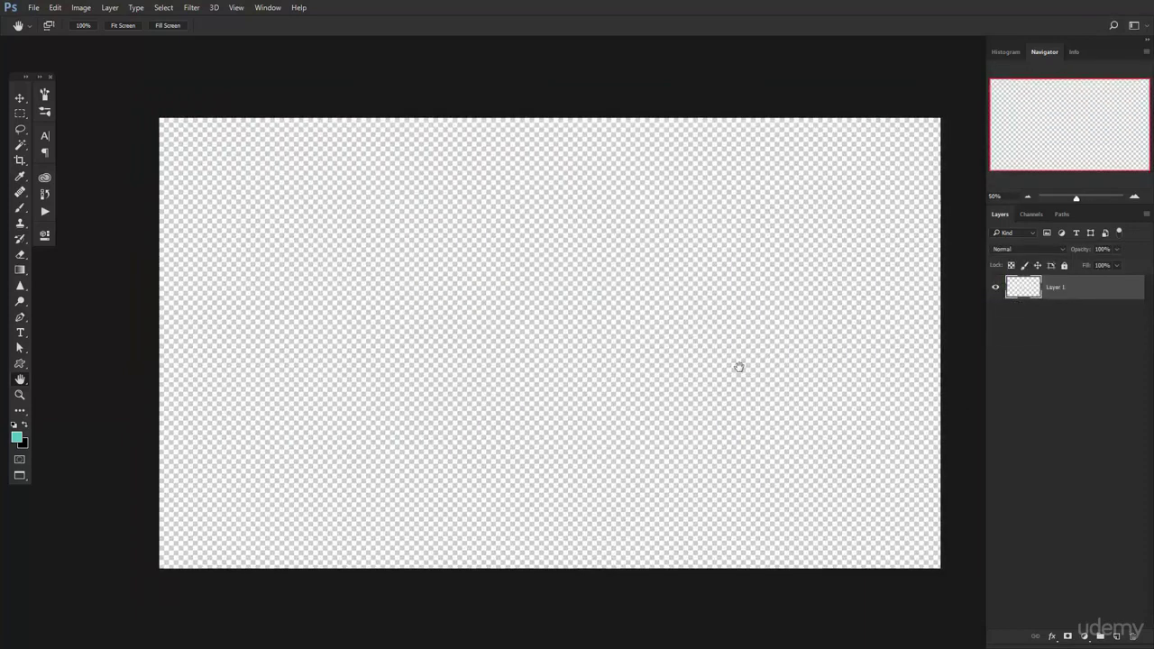
left_click_drag(738, 367, 718, 373)
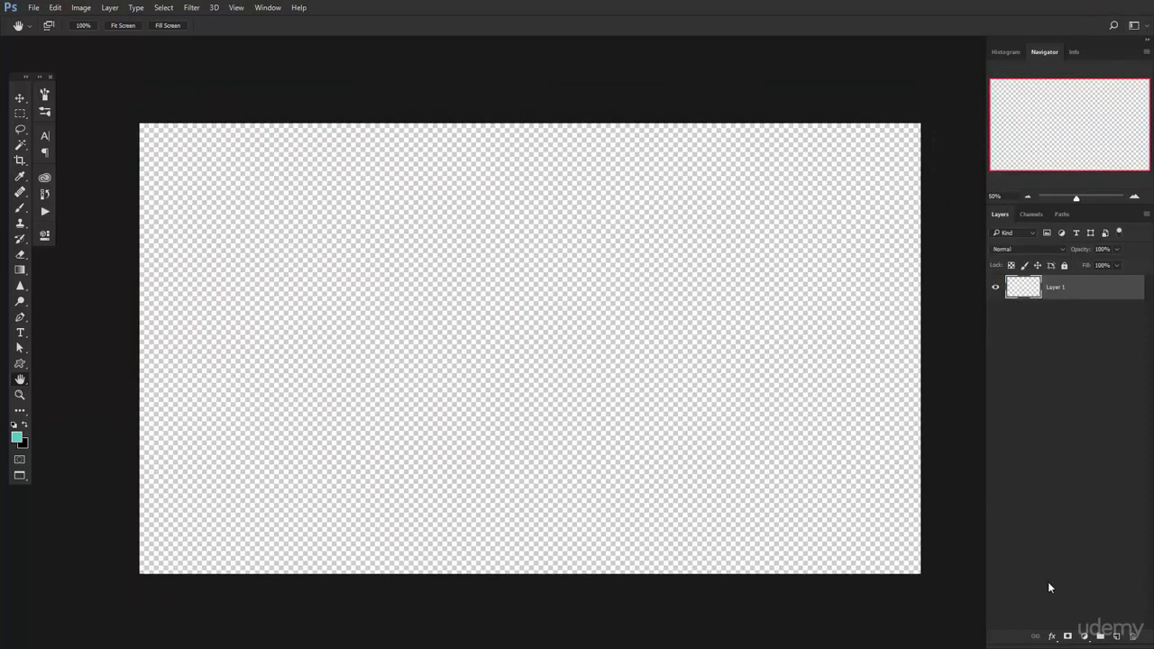
Step: Add a Solid Color fill layer in grey afafaf as the background
left_click(1082, 637)
left_click(1054, 377)
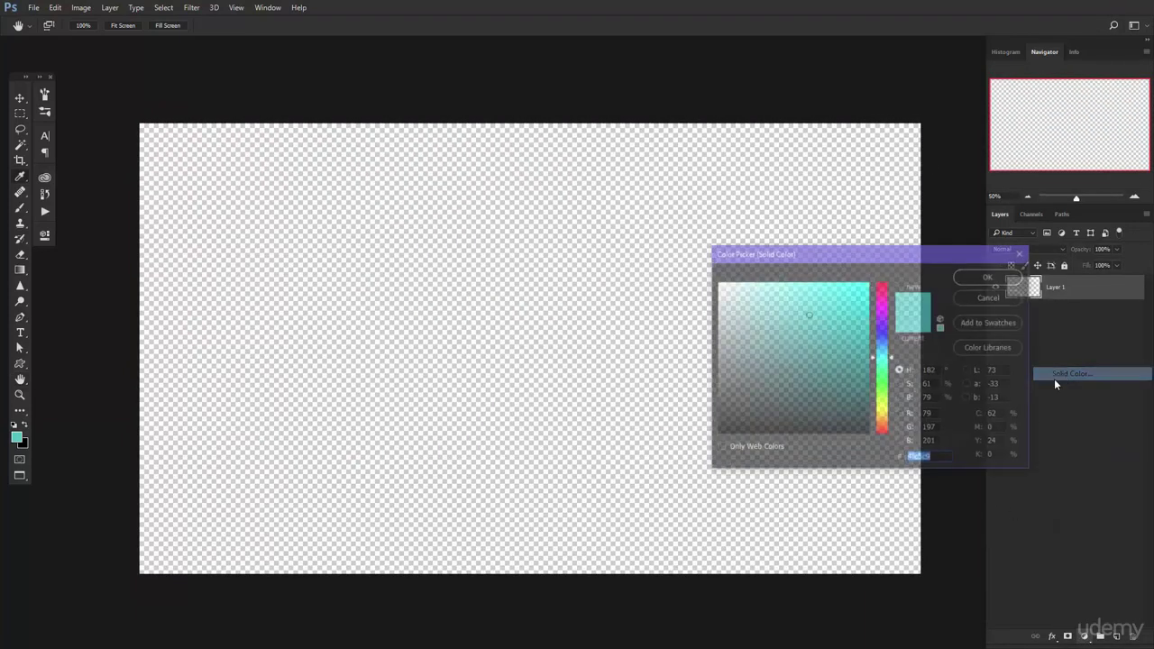
type("afafaf")
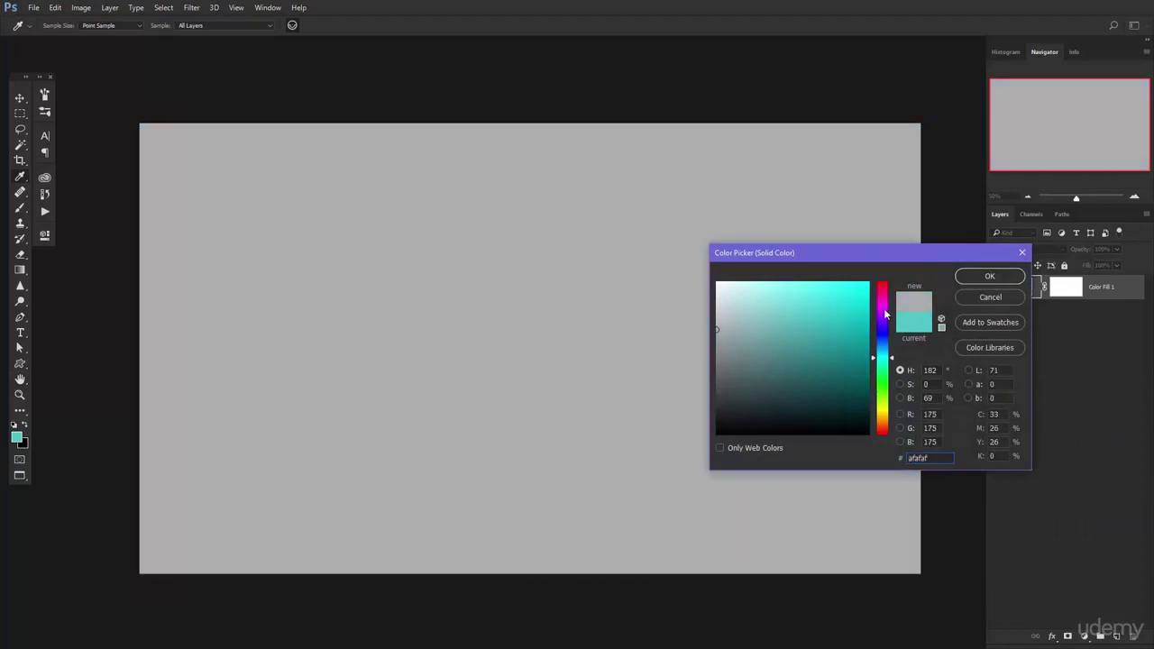
left_click(989, 276)
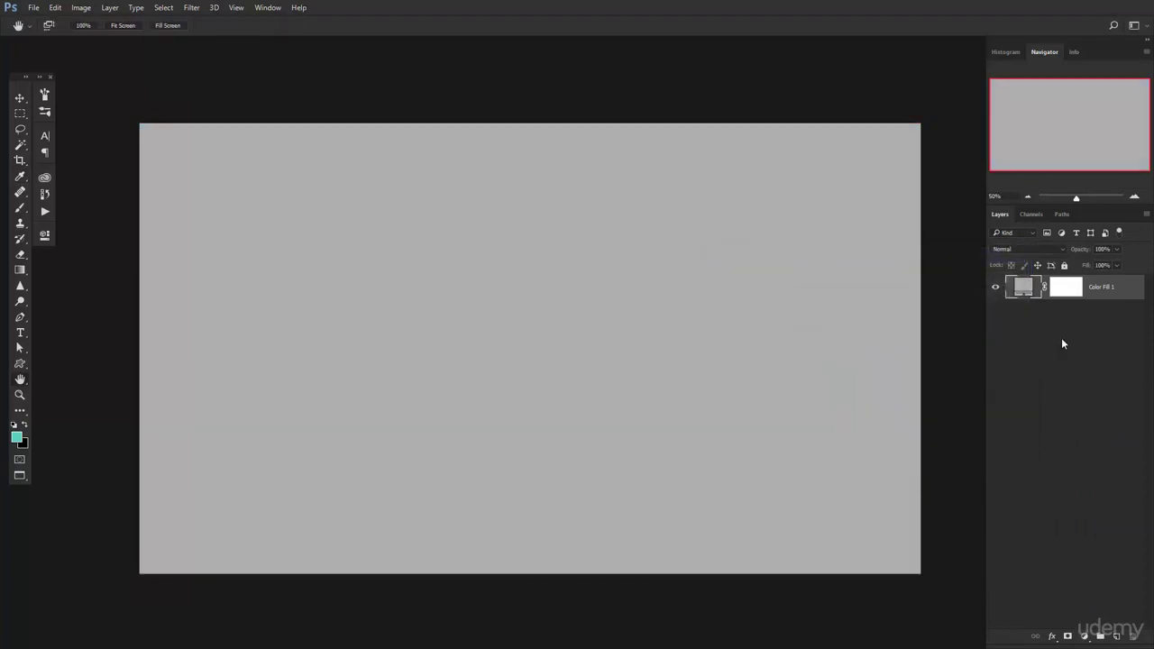
Step: Add the centred title "SEVEN GODS" on two lines in white Cinzel Bold at 220.6 pt
key("t")
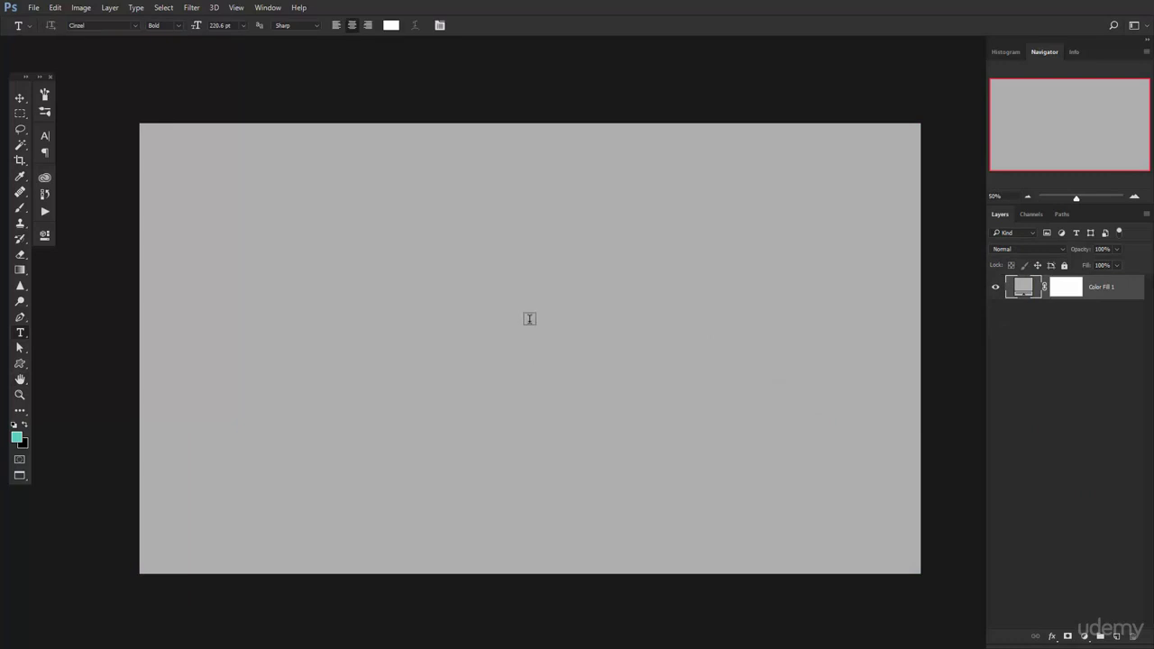
left_click(524, 331)
type("S")
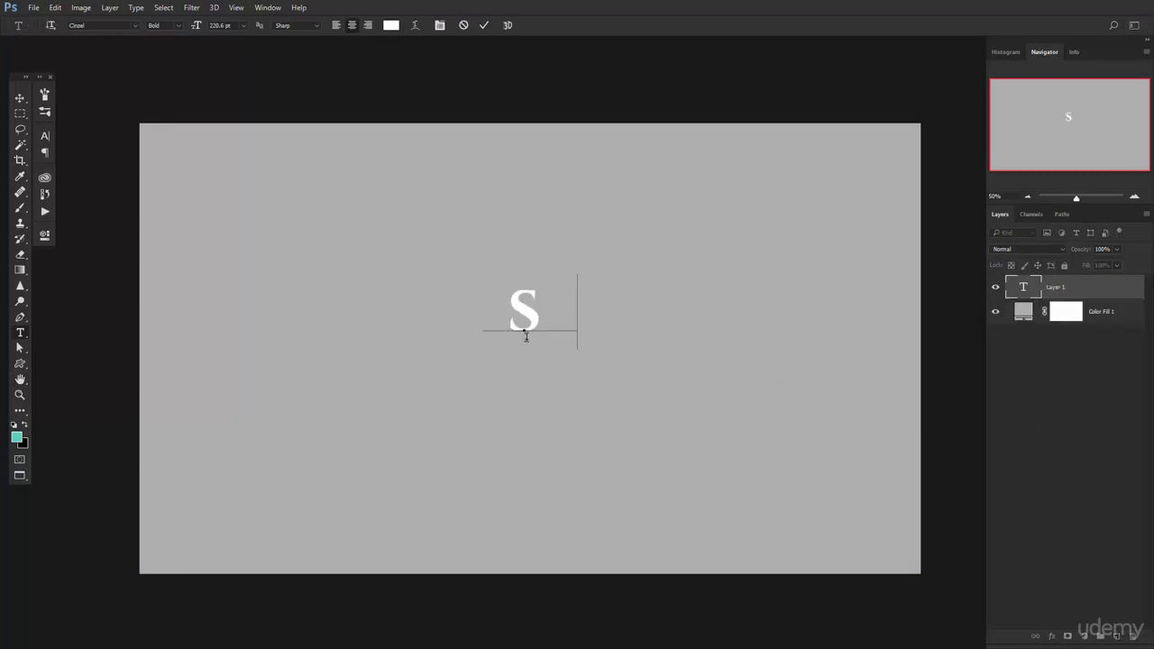
type("EVEN")
key("Return")
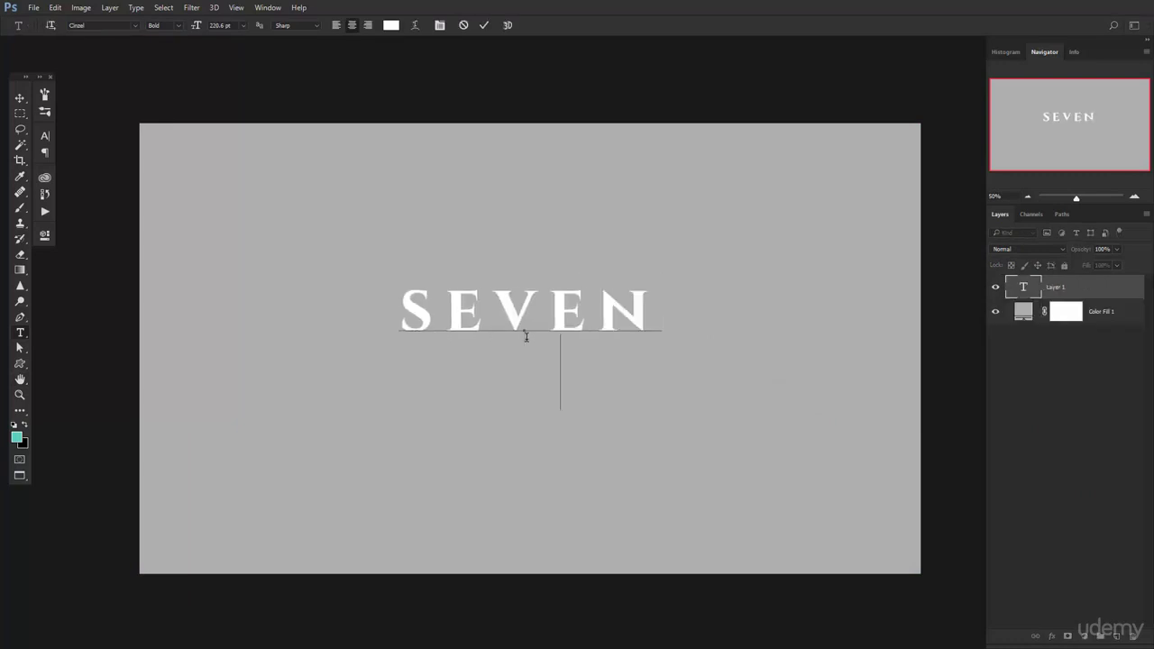
type("GODS")
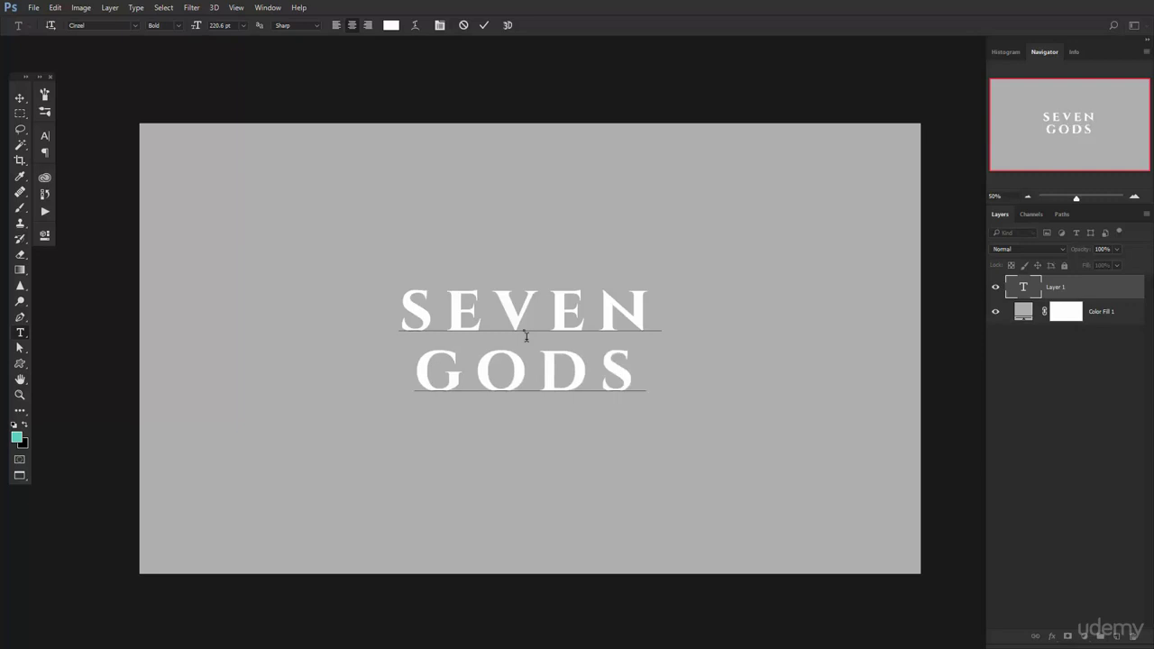
key("ctrl+Return")
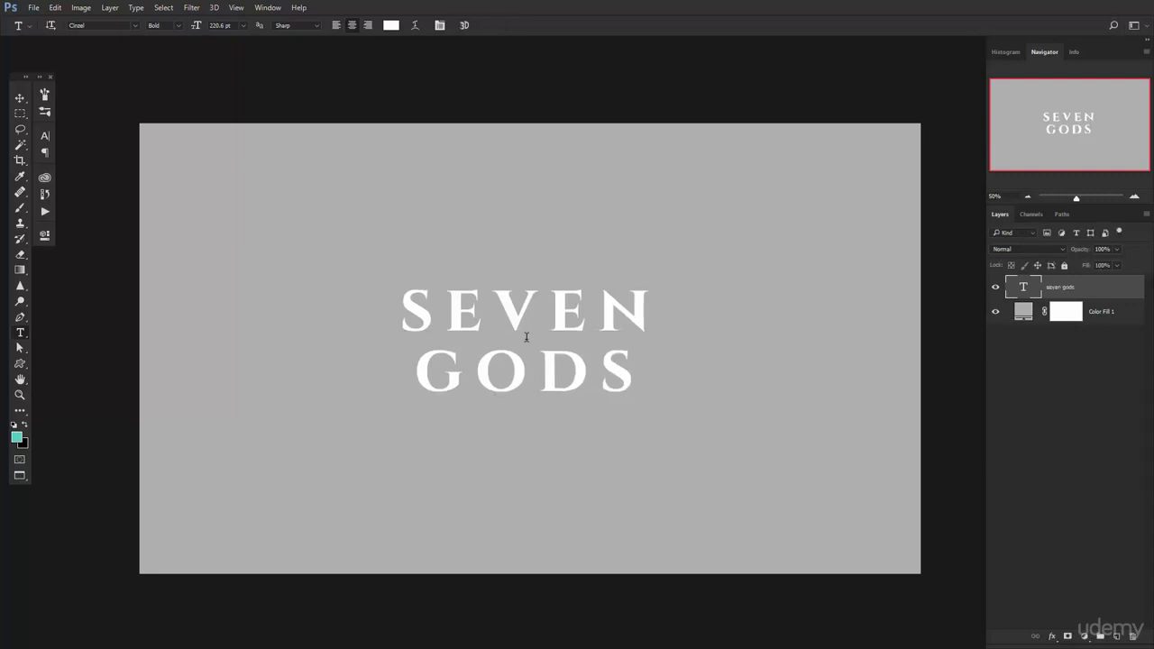
Step: Centre the title text horizontally and vertically on the canvas
key("v")
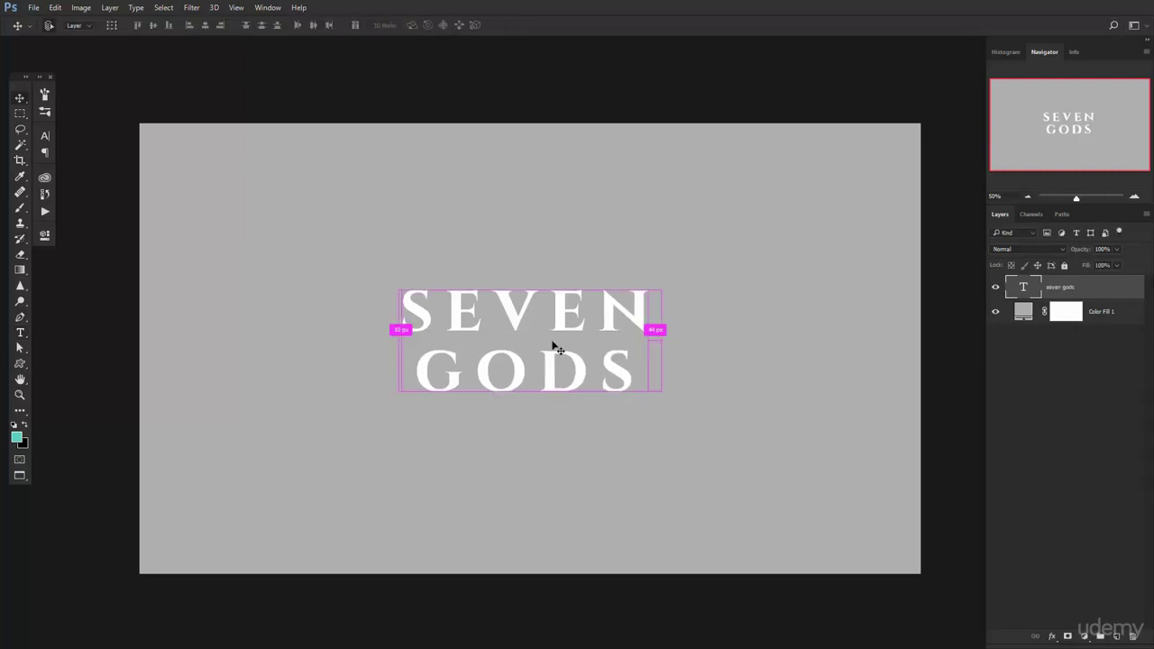
key("ctrl+a")
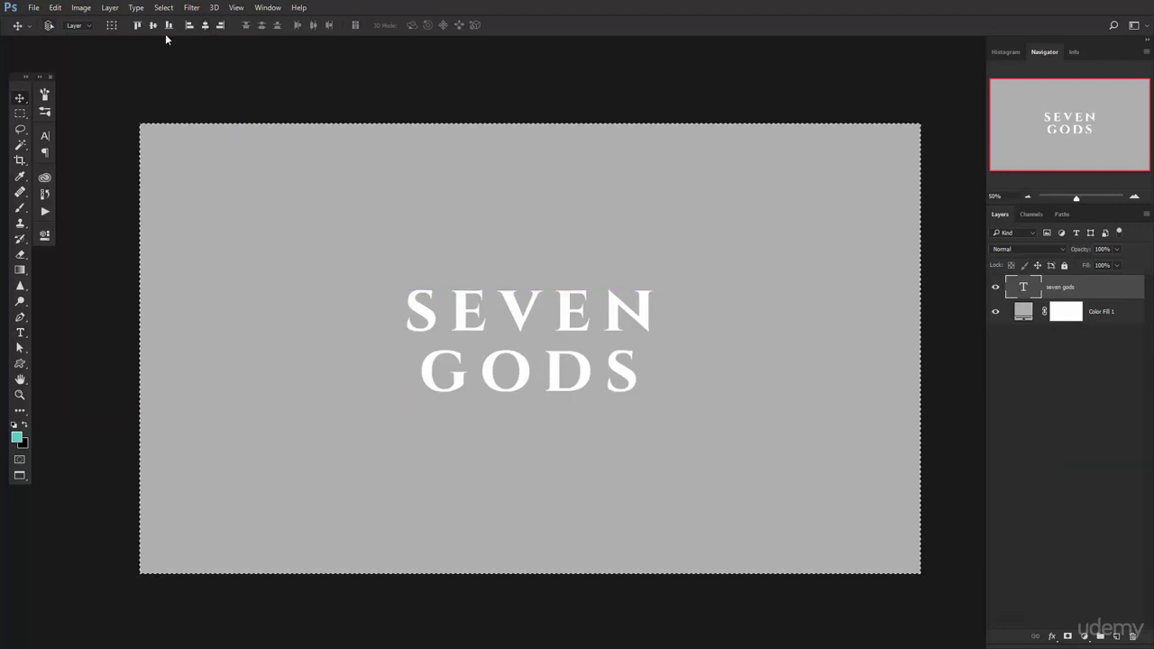
left_click(153, 24)
key("ctrl+d")
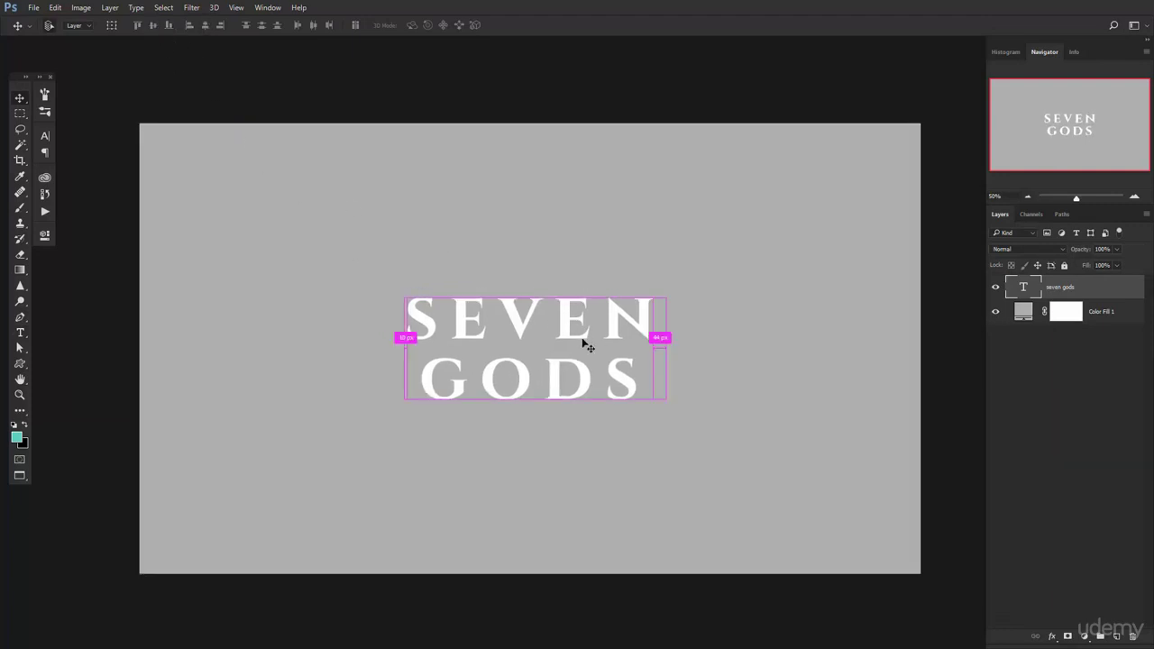
Step: Scale the title text proportionally to about 210%
key("ctrl+t")
left_click_drag(667, 279, 790, 173)
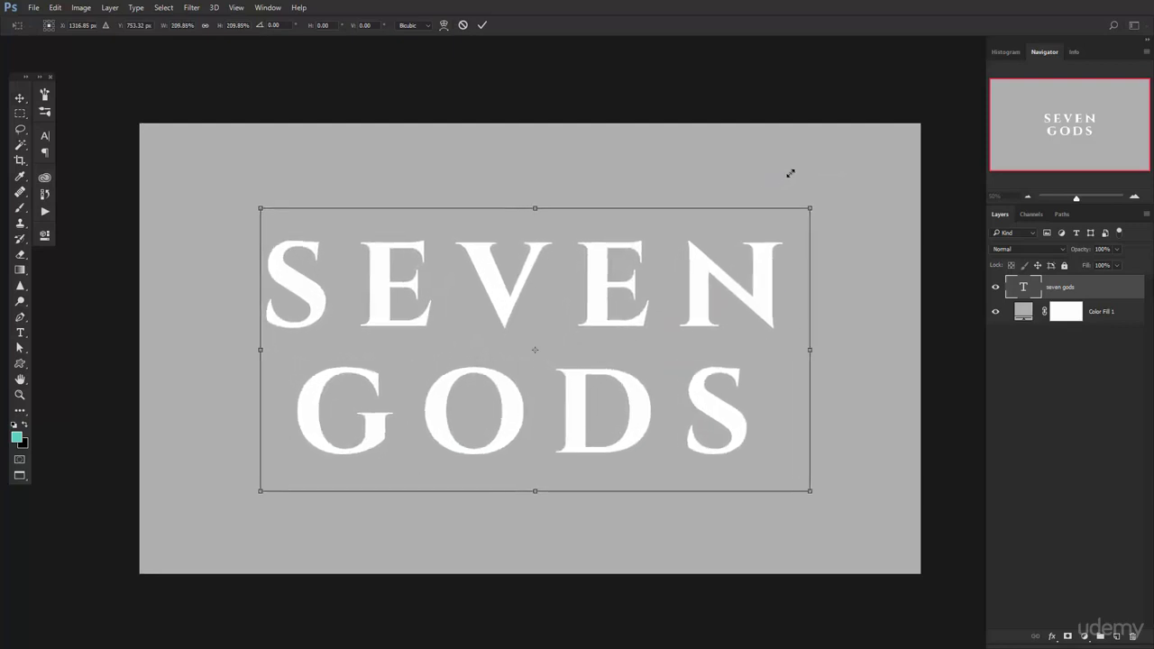
left_click(482, 25)
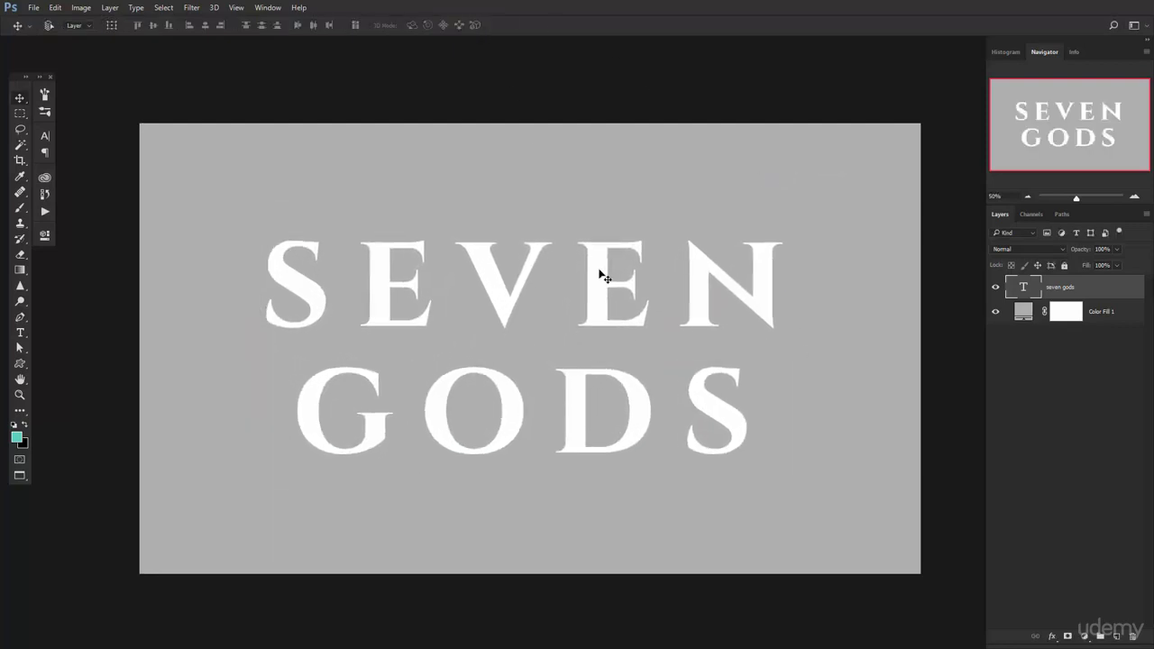
Step: Convert the title text layer to a smart object and make a hidden duplicate of it
key("h")
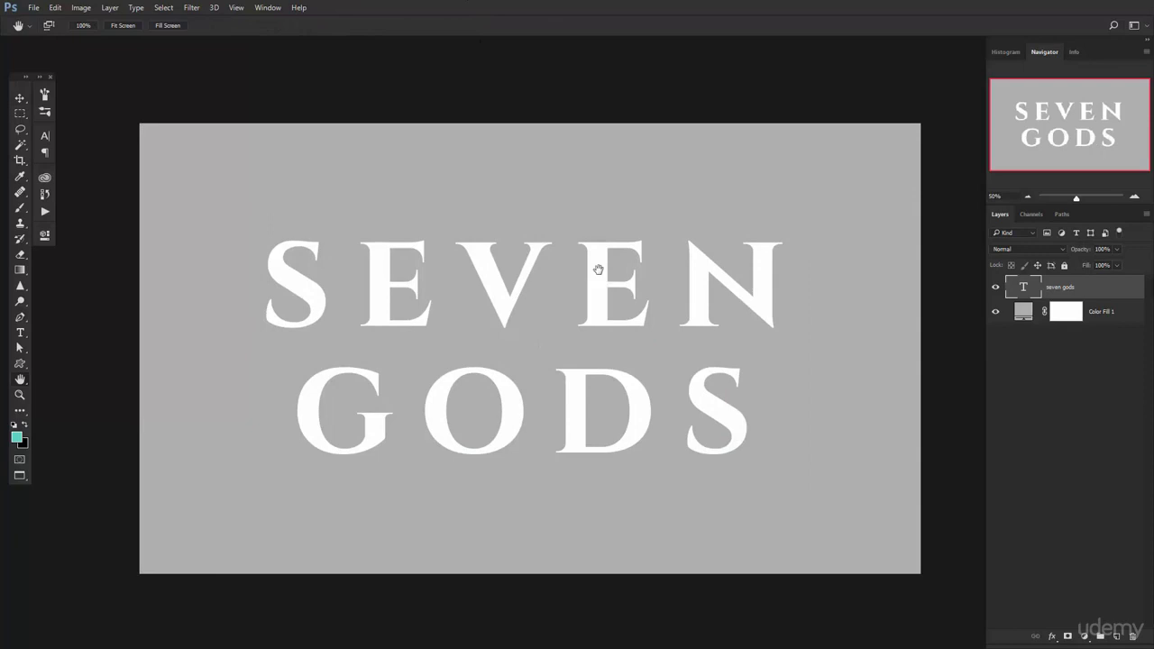
right_click(1107, 291)
left_click(902, 227)
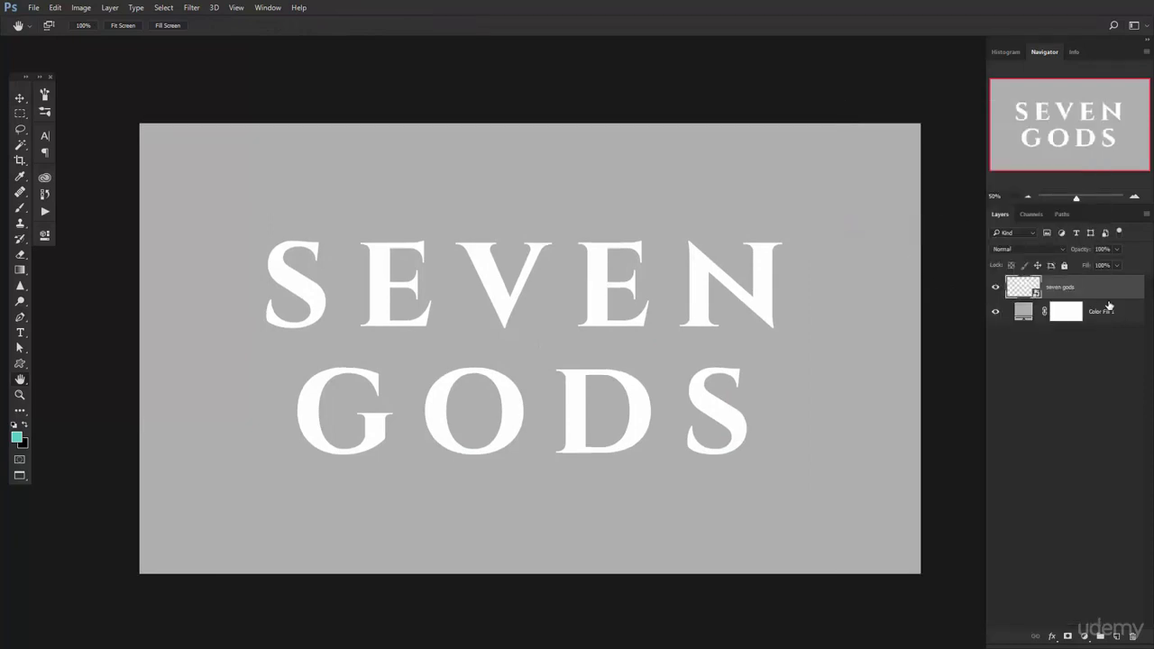
key("ctrl+j")
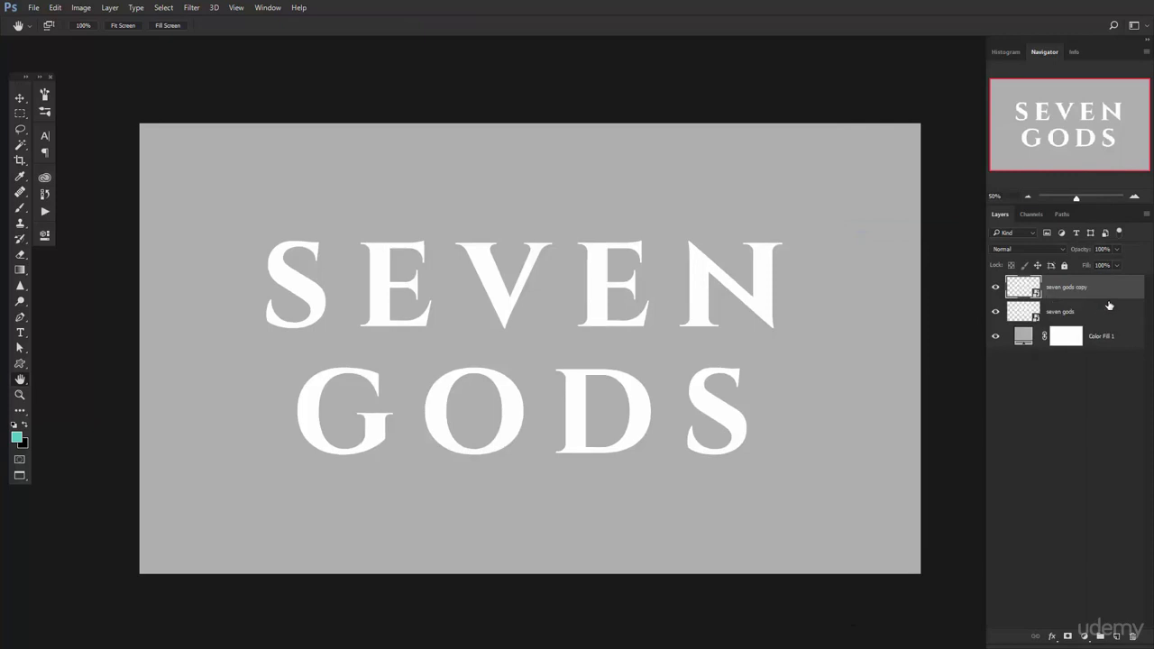
left_click(996, 287)
Step: Put the original seven gods layer in a new group named "text effect"
left_click(1094, 315)
key("ctrl+g")
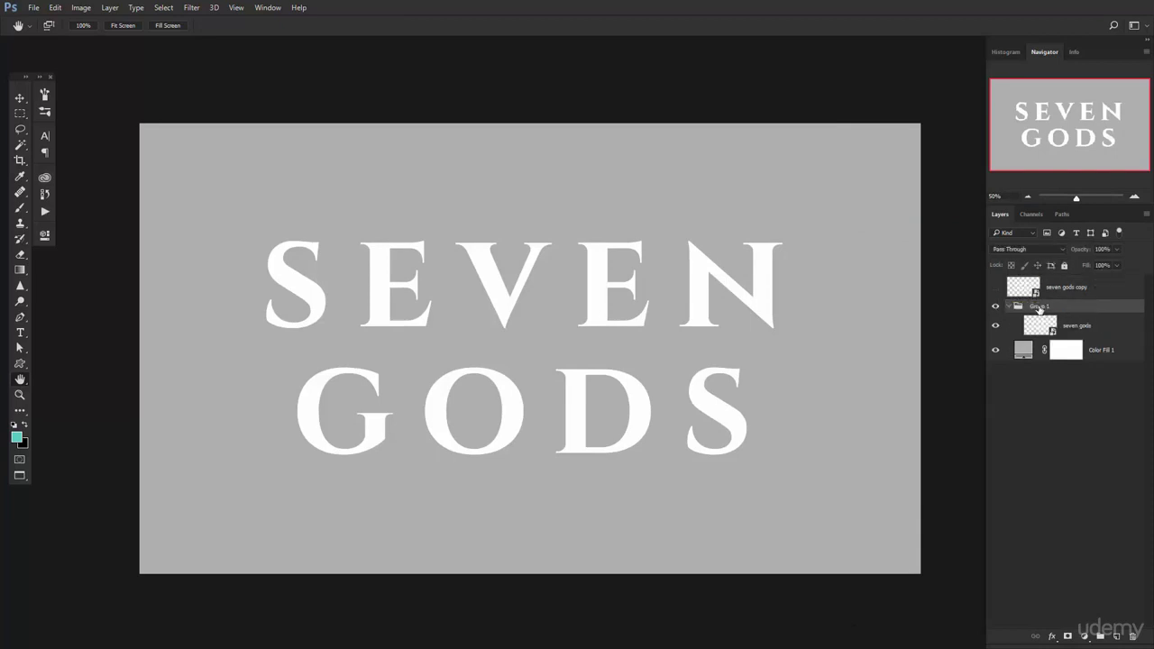
double_click(1040, 306)
type("text effect")
key("Return")
Step: Put the Color Fill 1 layer in a new group named "background" and collapse the group
left_click(1114, 354)
key("ctrl+g")
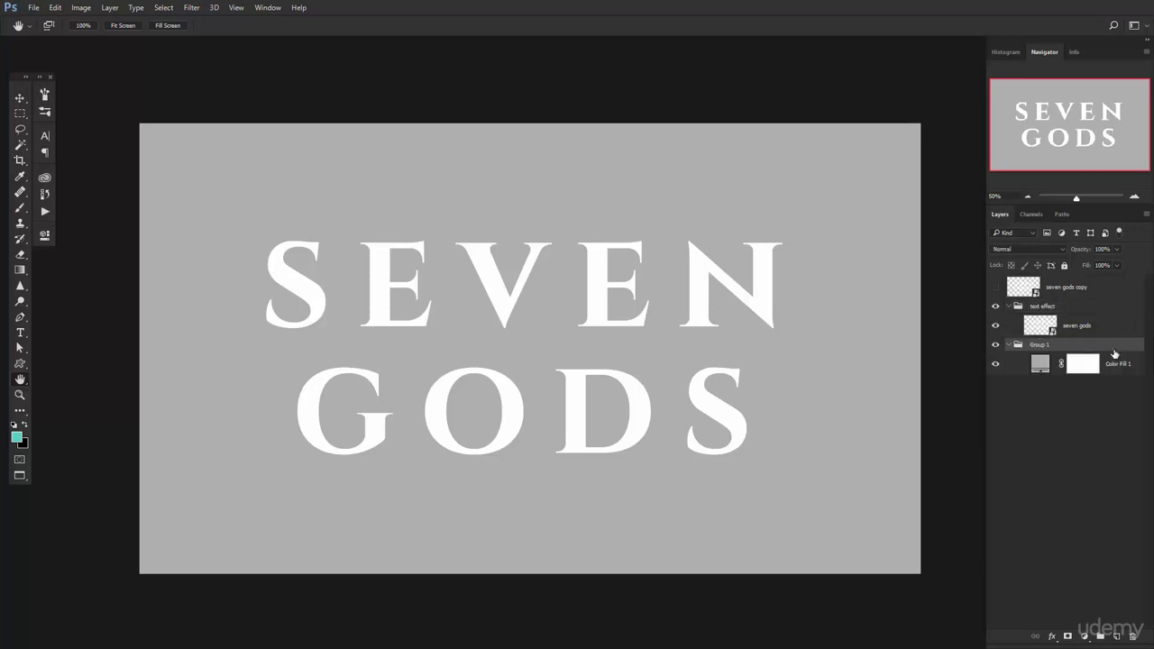
double_click(1039, 344)
type("bg")
type("ckground")
key("Return")
left_click(1010, 344)
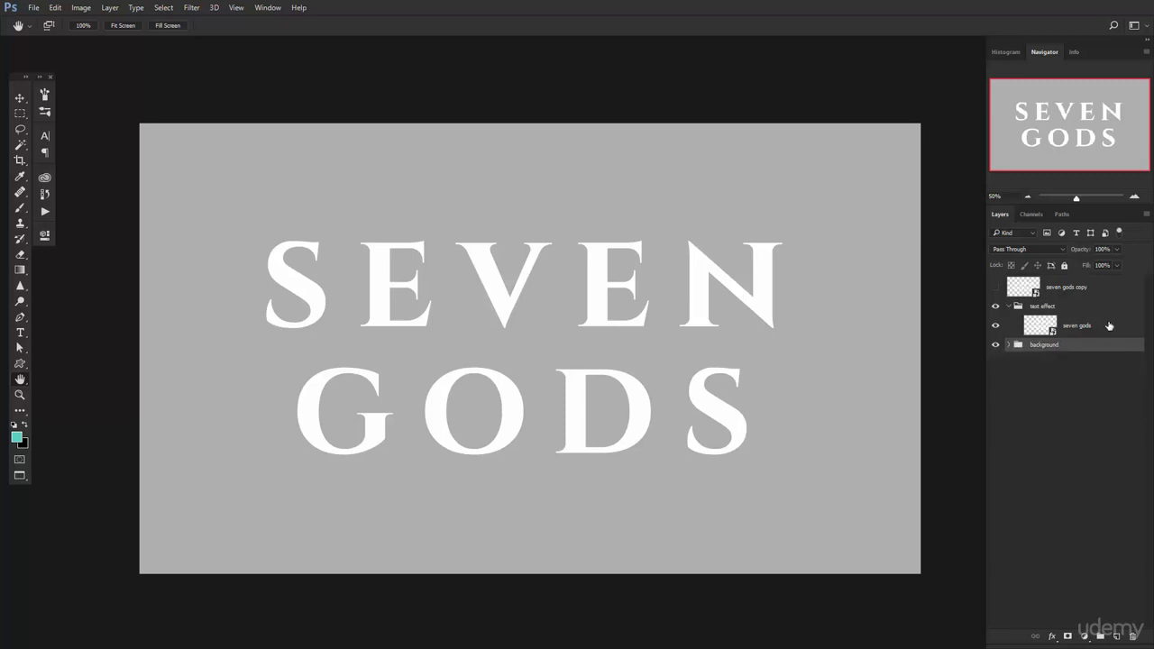
Step: Open the layer style of the seven gods layer in the text effect group and set its fill opacity to 0%
left_click(1109, 326)
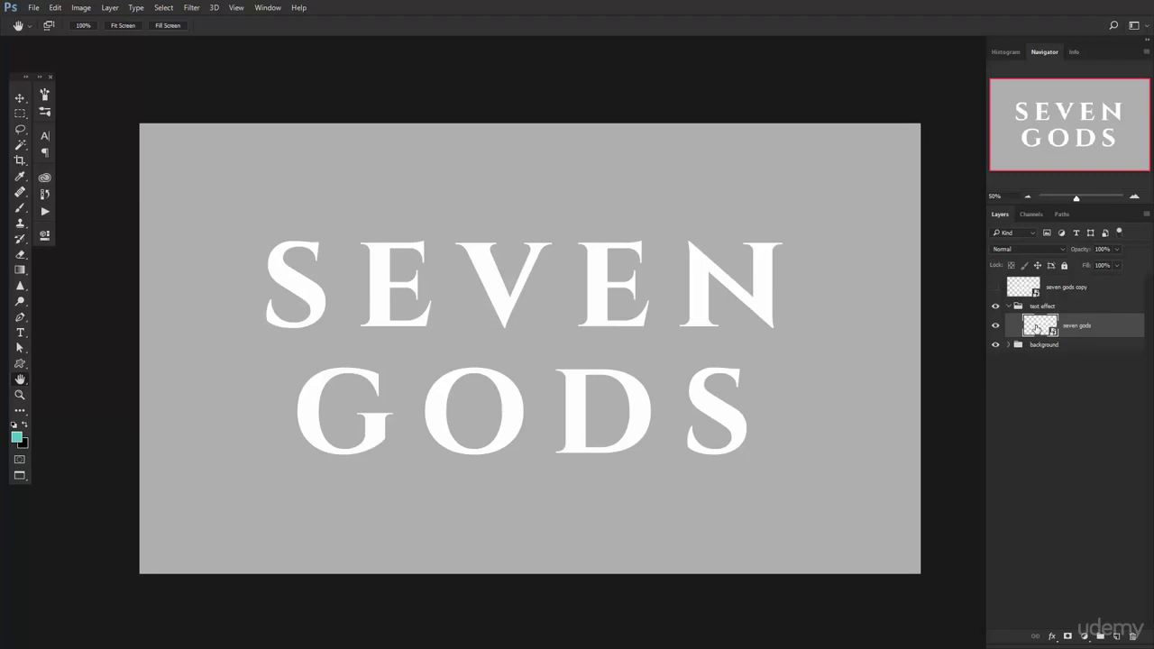
key("ctrl+1")
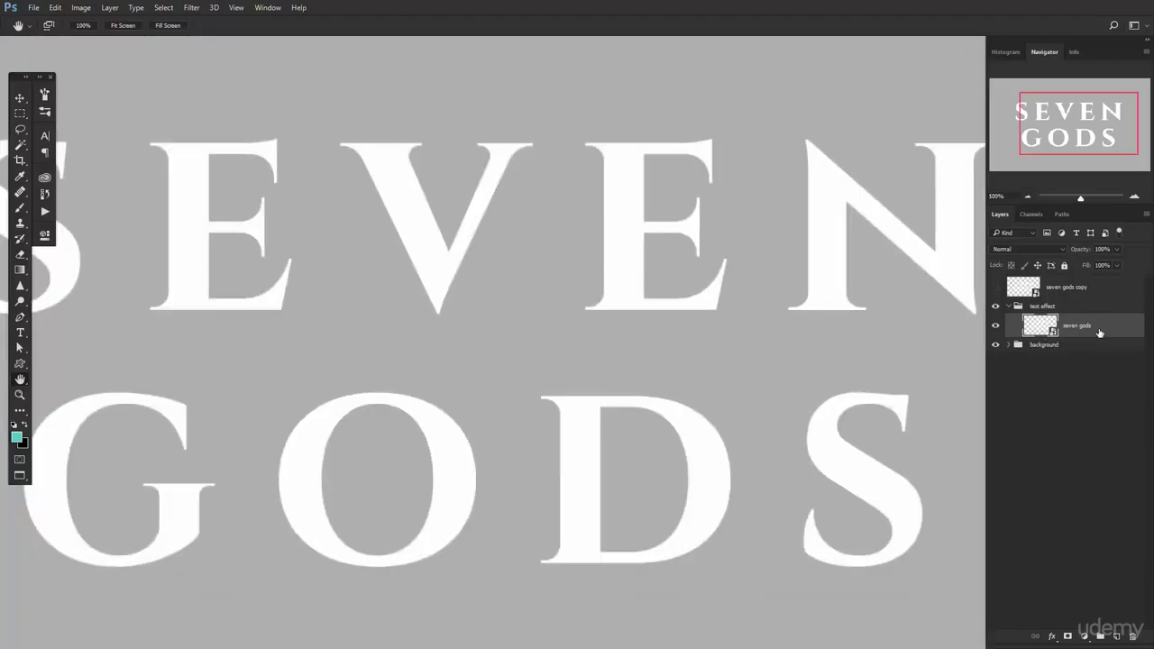
double_click(1114, 326)
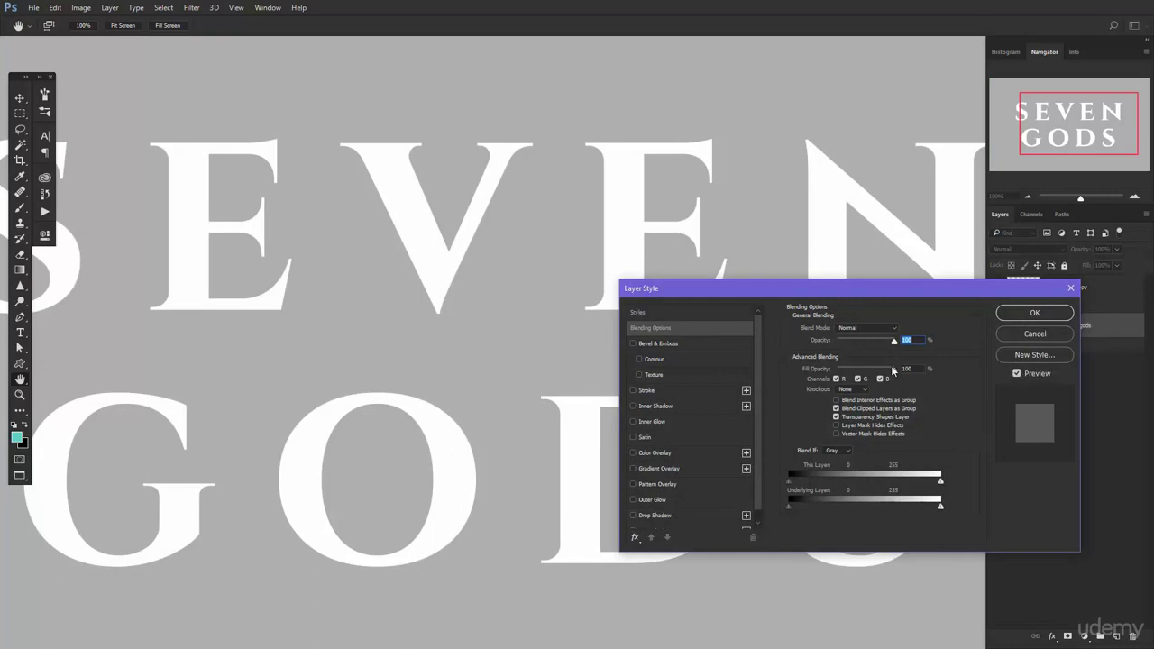
left_click_drag(894, 371, 834, 377)
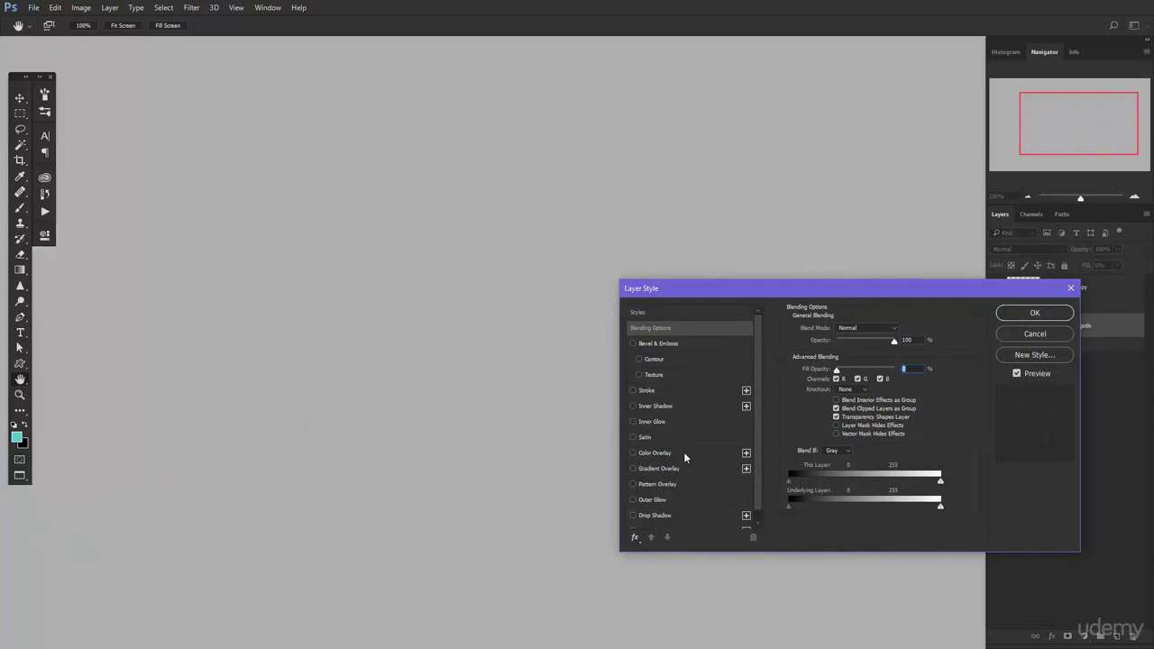
Step: Add a Color Overlay to the title in Normal mode at 100% opacity with the grey 949494
left_click(654, 452)
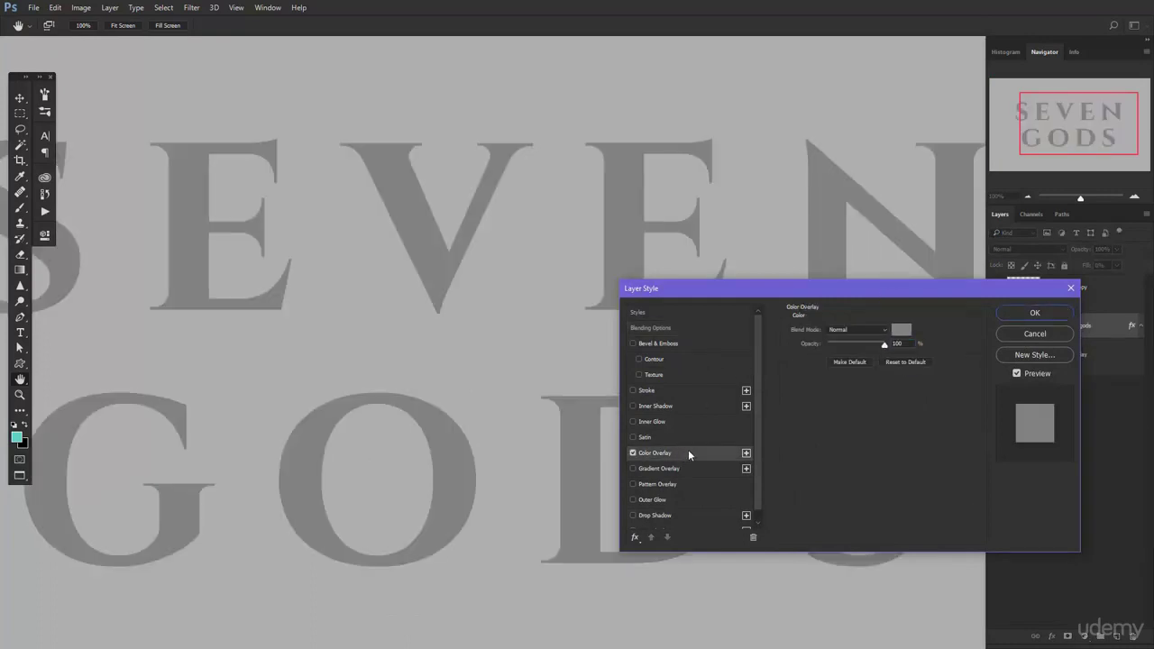
left_click(897, 332)
left_click(717, 346)
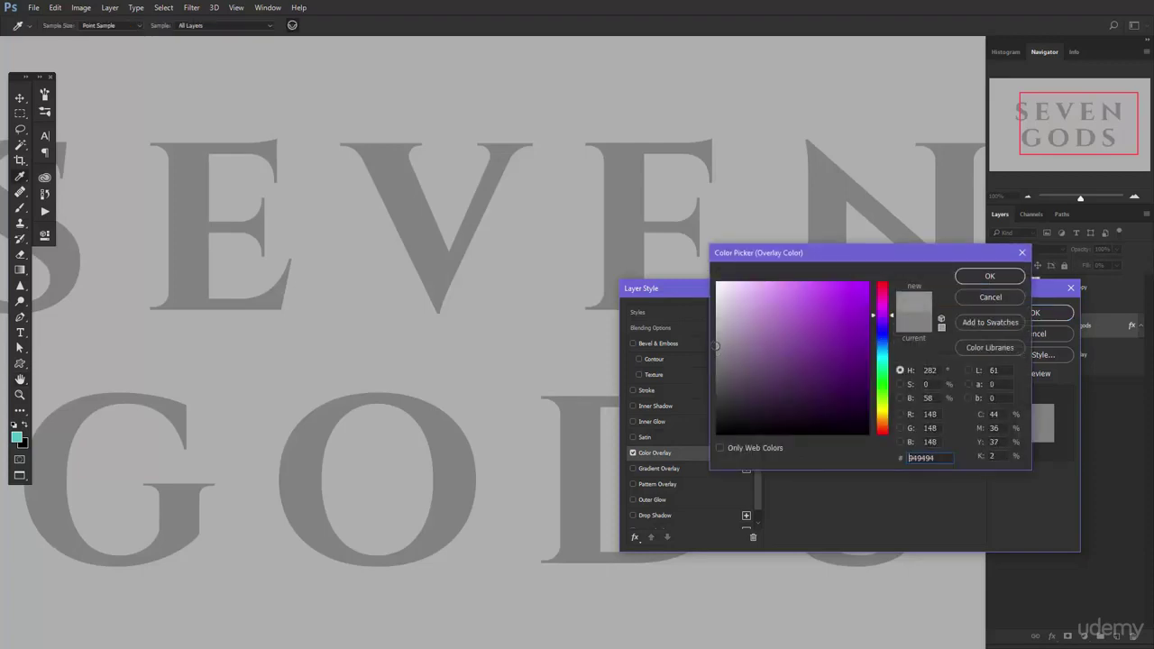
left_click(989, 277)
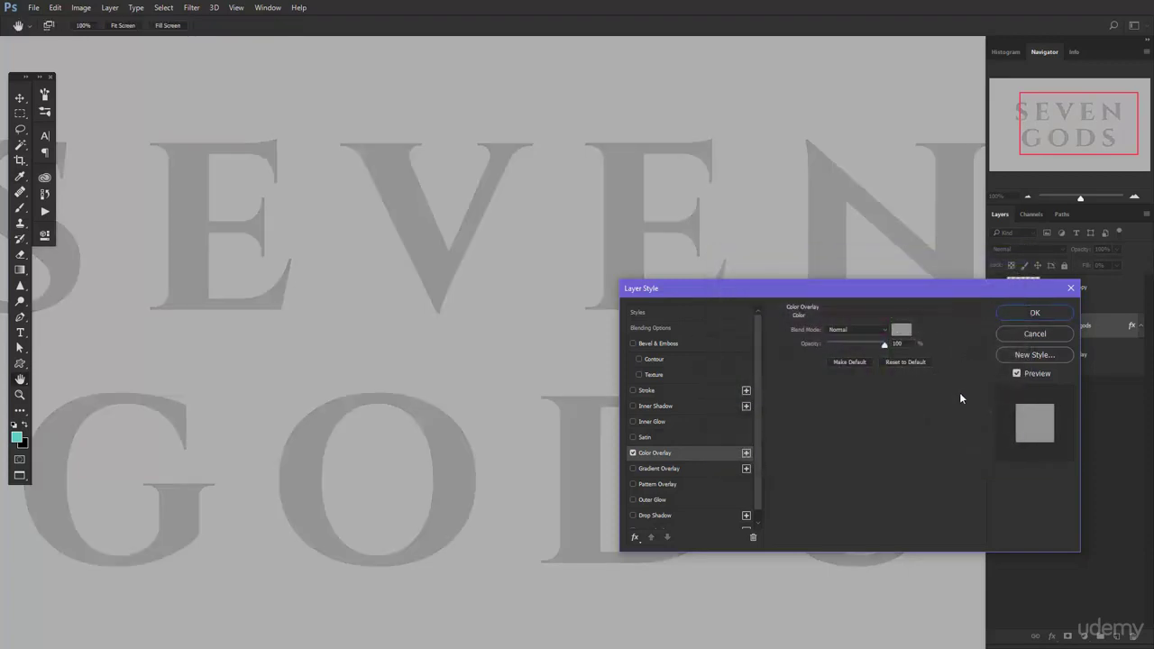
Step: Add a Bevel & Emboss effect with the Inner Bevel style, Chisel Hard technique and a depth of 1000%
left_click(684, 344)
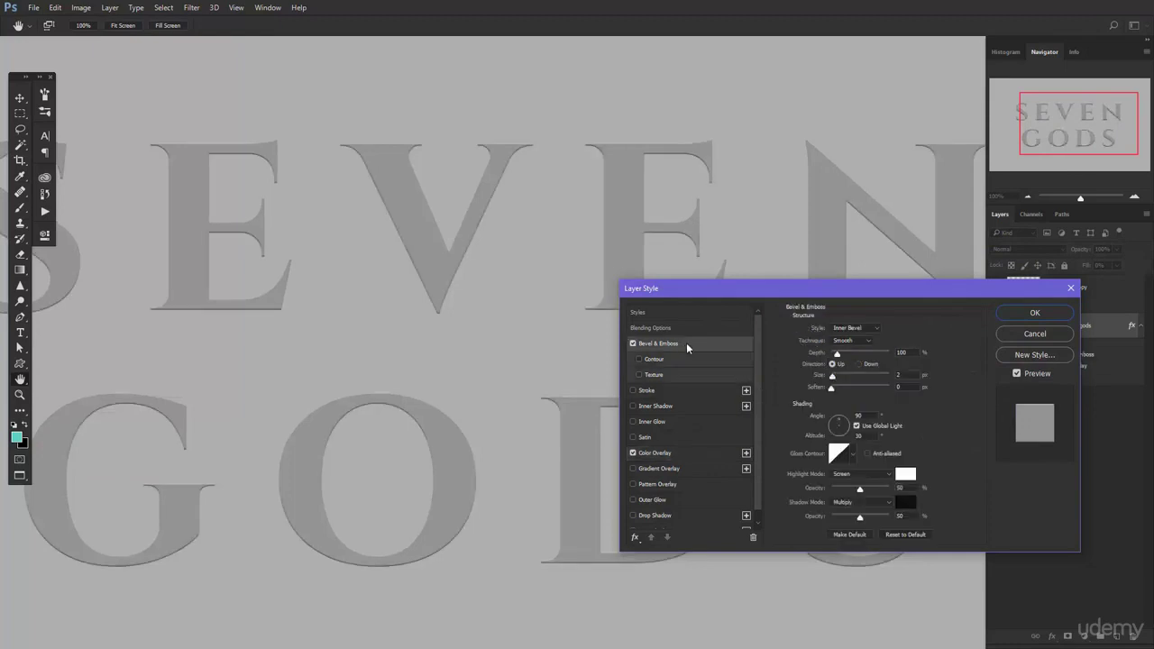
left_click(856, 340)
left_click(859, 359)
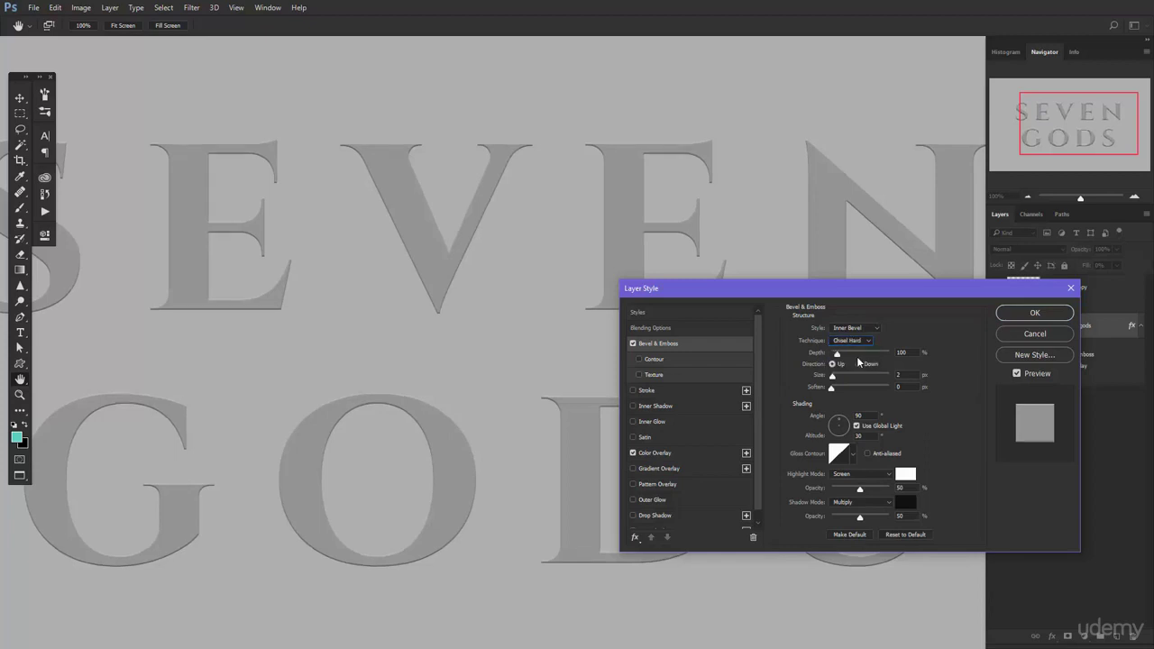
left_click_drag(837, 352, 889, 353)
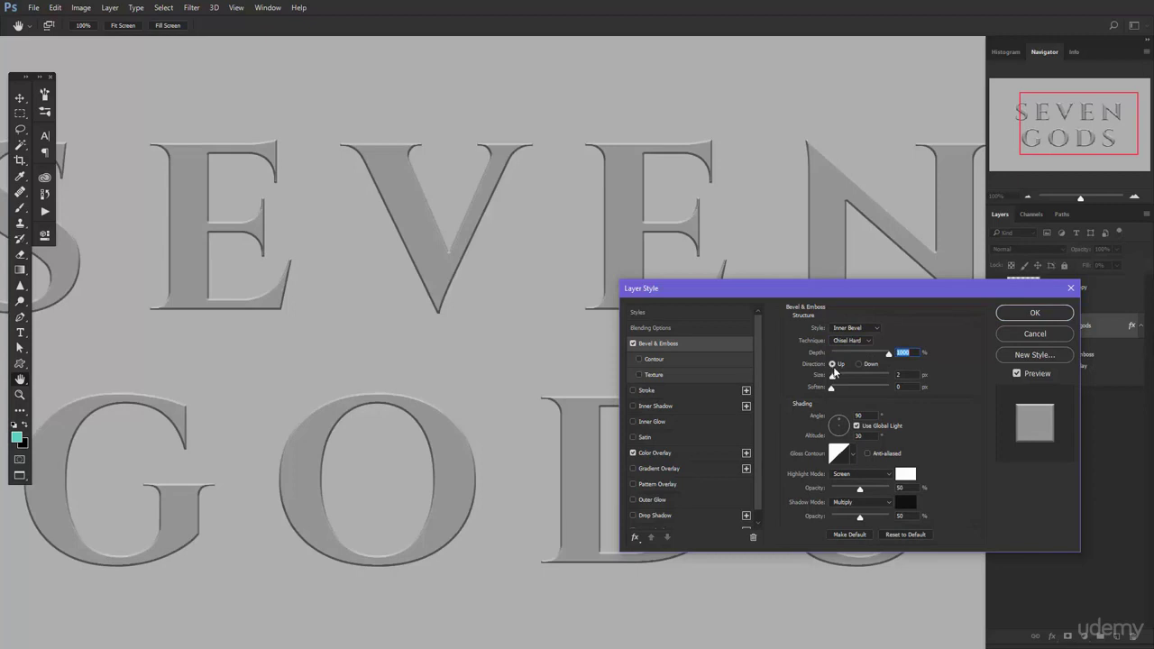
Step: Set the bevel's size to 250 px and its shading angle to 60°
left_click(900, 374)
type("251")
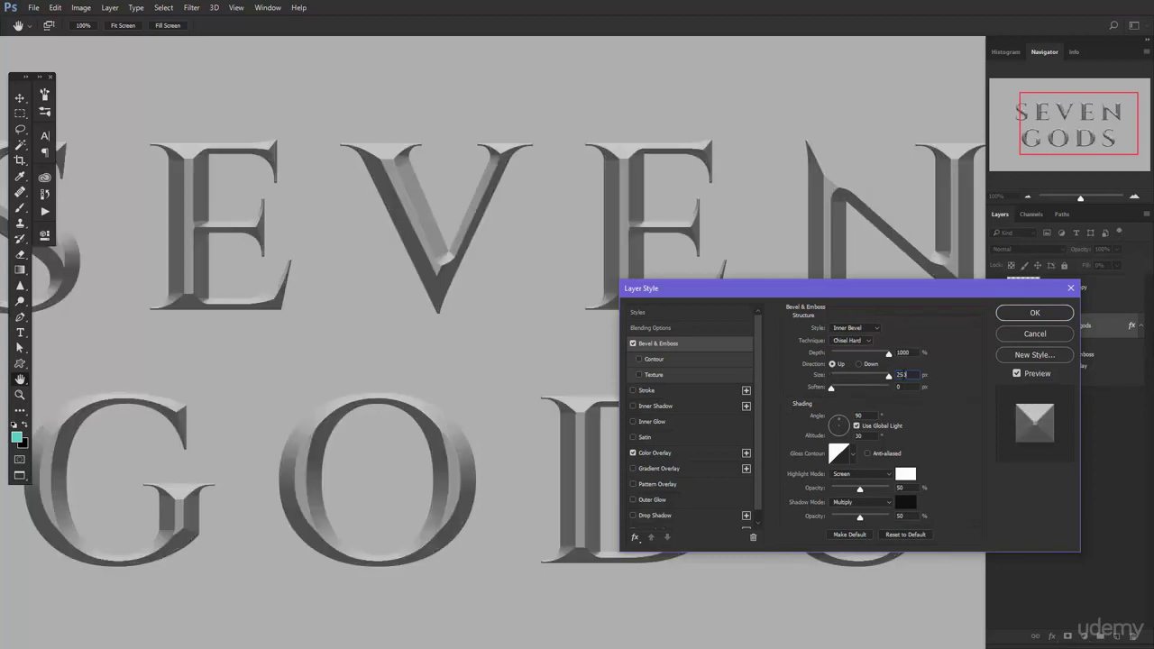
key("BackSpace")
type("0")
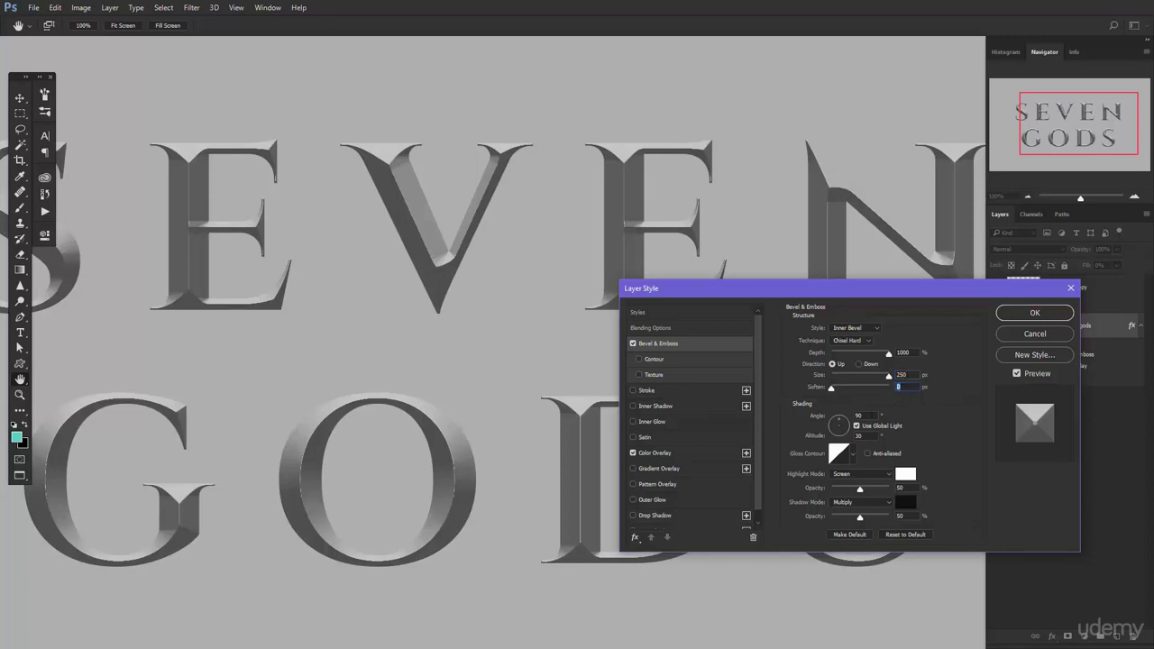
key("Tab")
type("60")
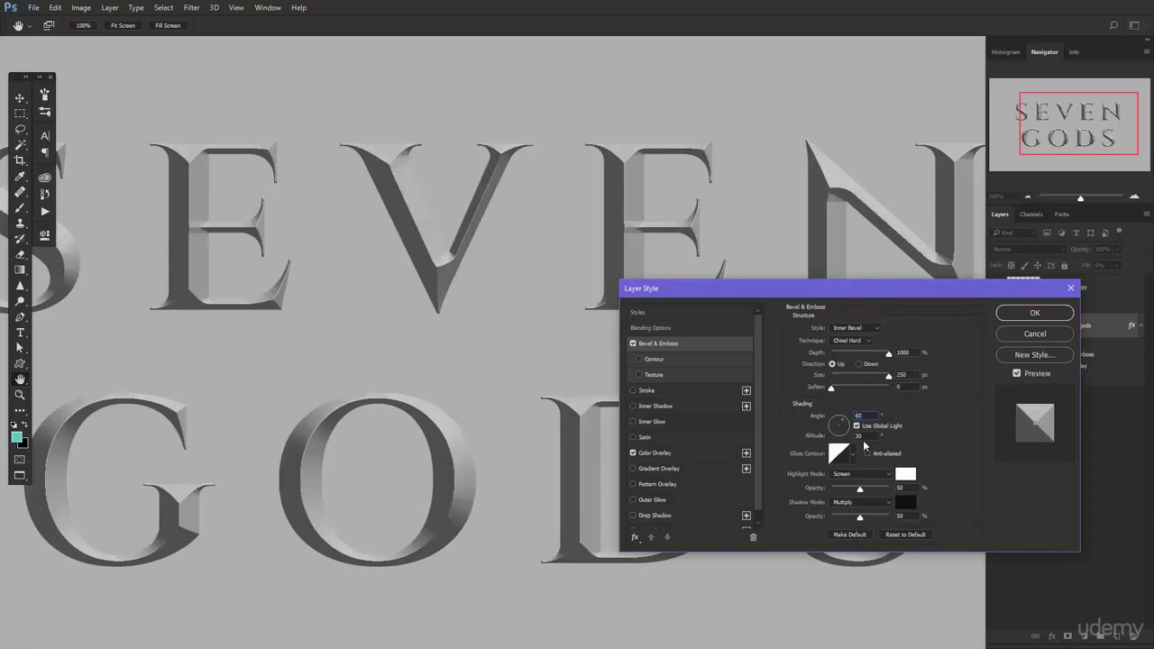
Step: Turn off global light for the bevel, with a 90° angle and 30° altitude, and apply the inverted-cone gloss contour
double_click(858, 436)
left_click(857, 426)
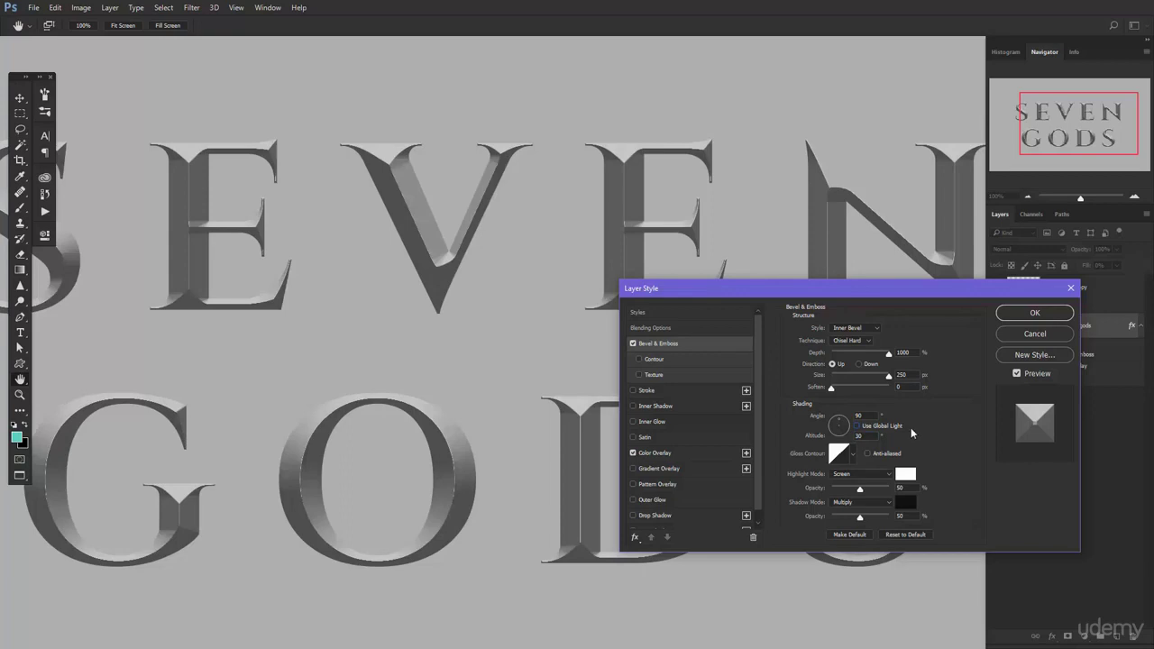
left_click(852, 454)
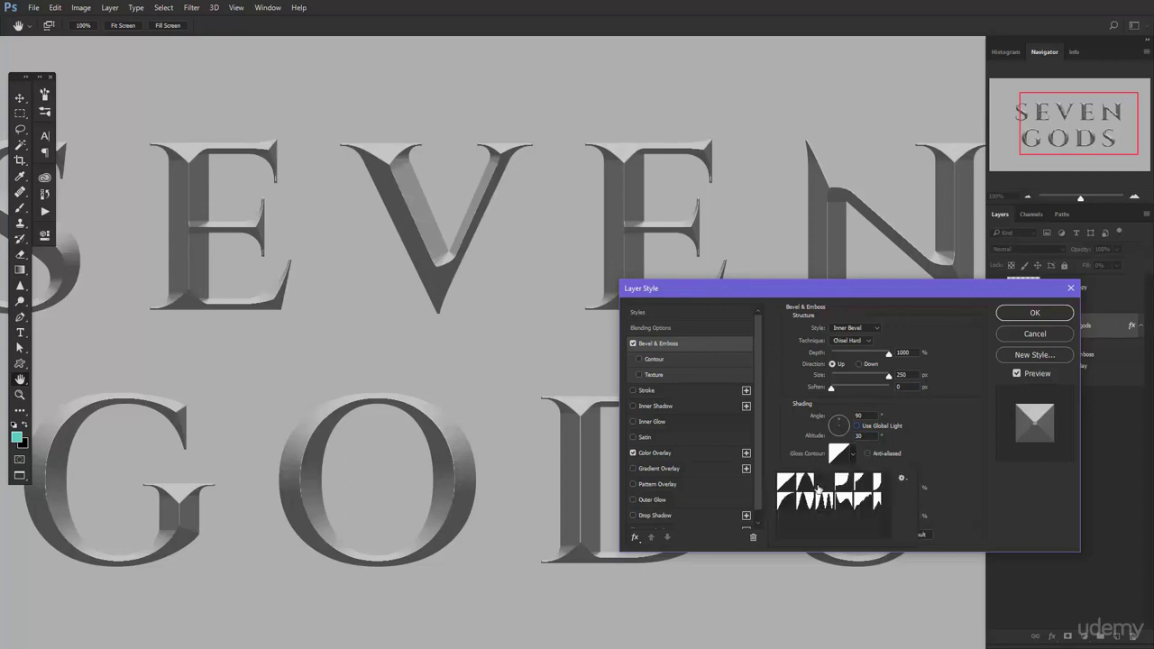
left_click(823, 481)
left_click(921, 444)
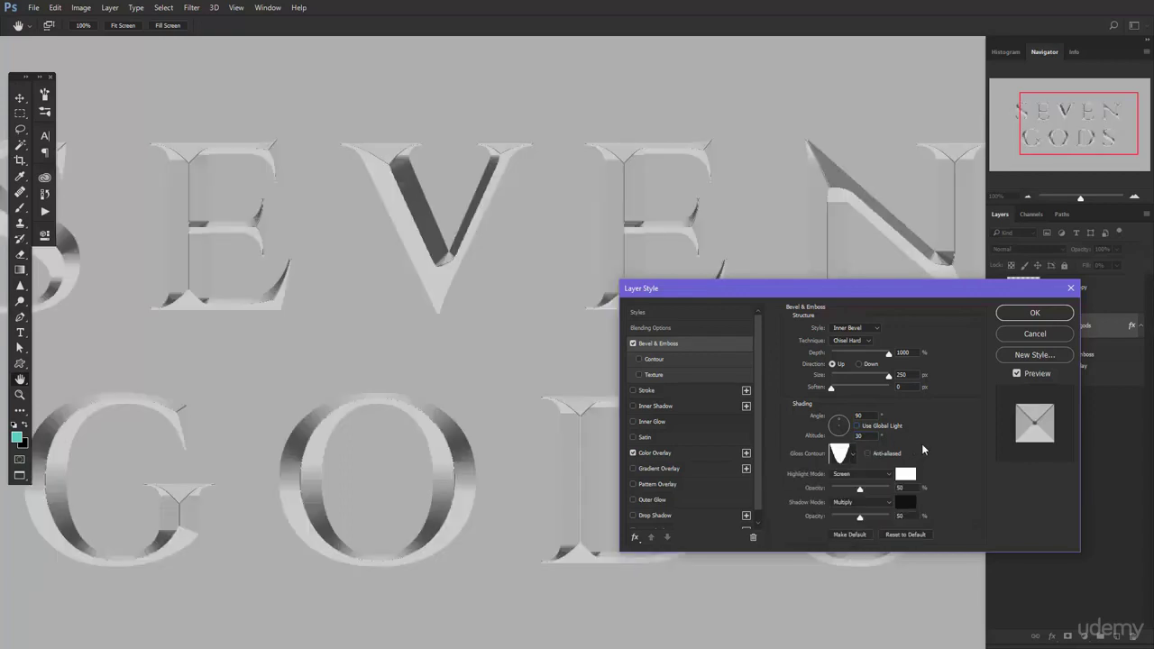
Step: Set the bevel's highlight to Overlay mode with white at 15% opacity
left_click(865, 475)
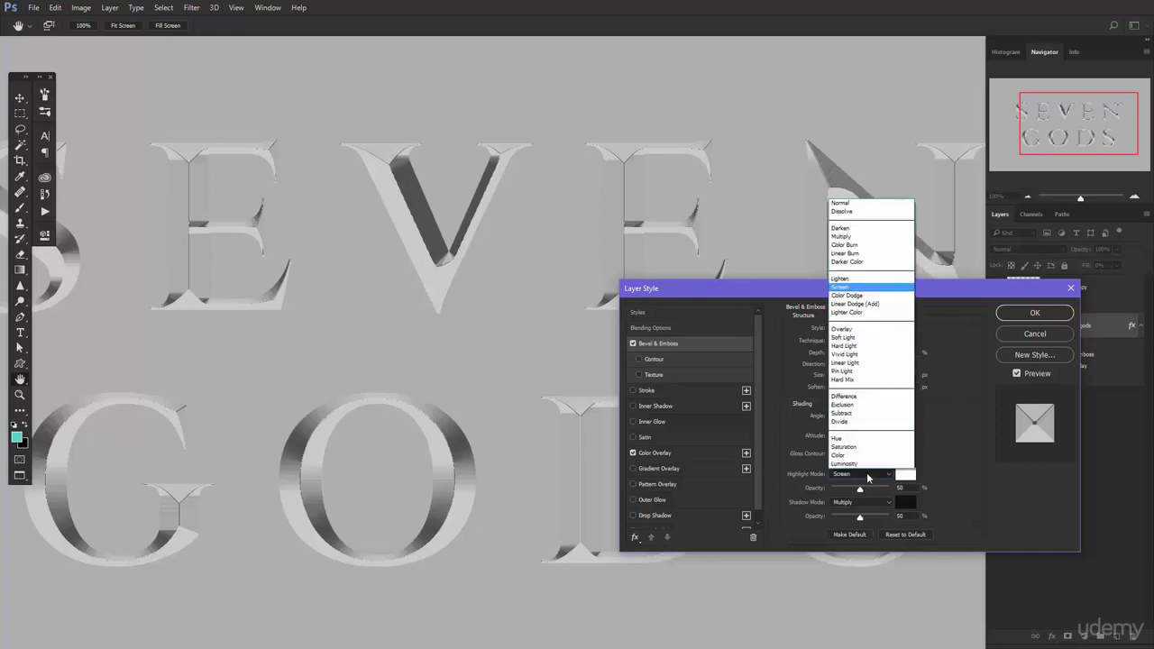
left_click(847, 330)
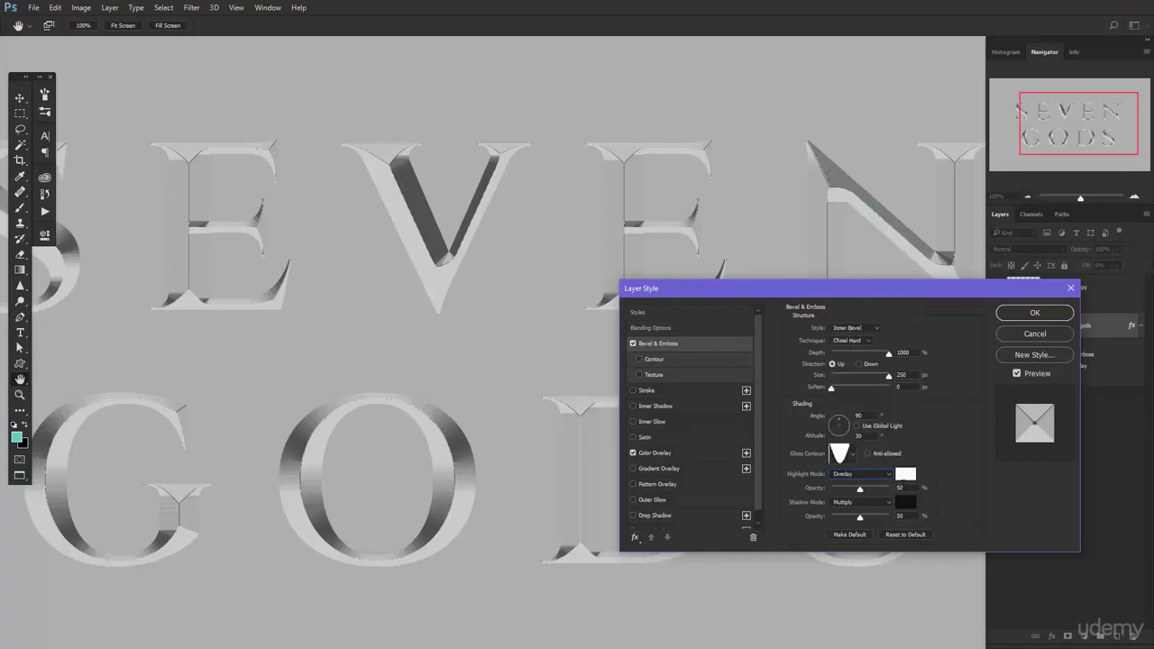
left_click(905, 474)
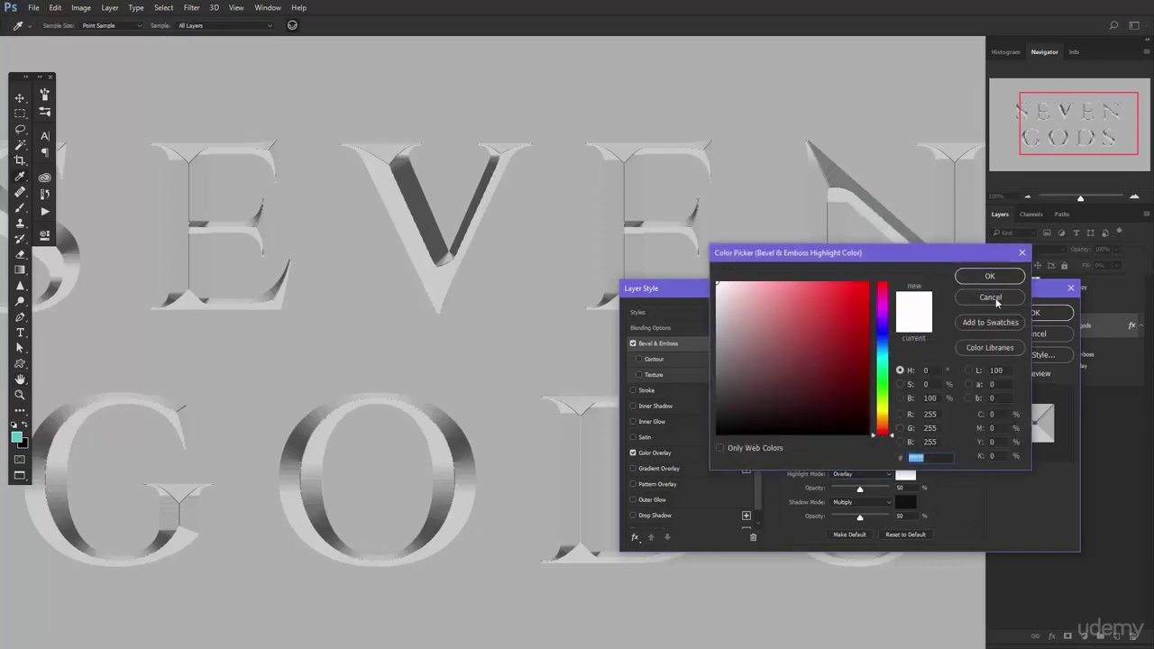
left_click(989, 276)
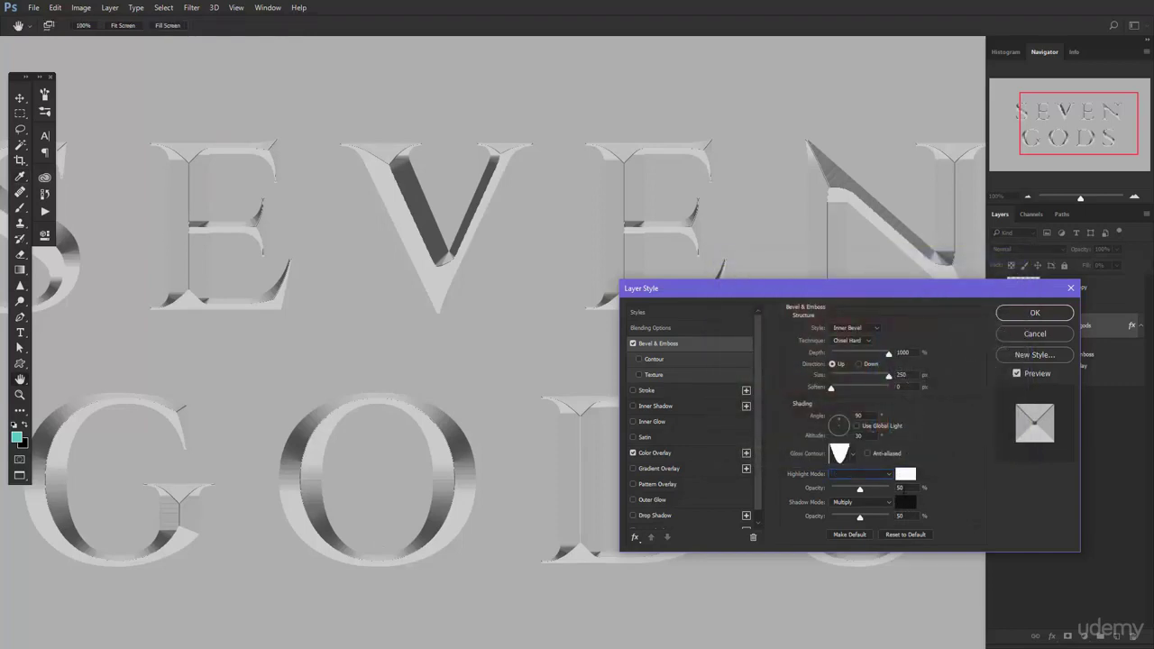
double_click(899, 487)
type("15")
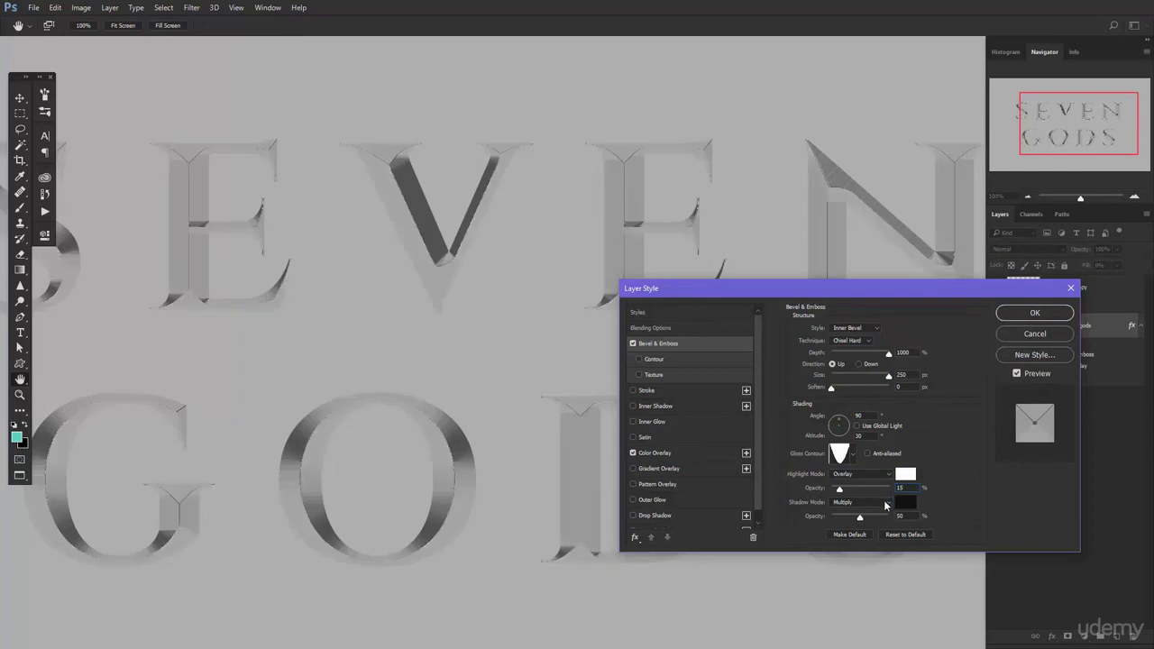
Step: Set the bevel's shadow opacity to 35% and apply the layer style
double_click(899, 515)
type("35")
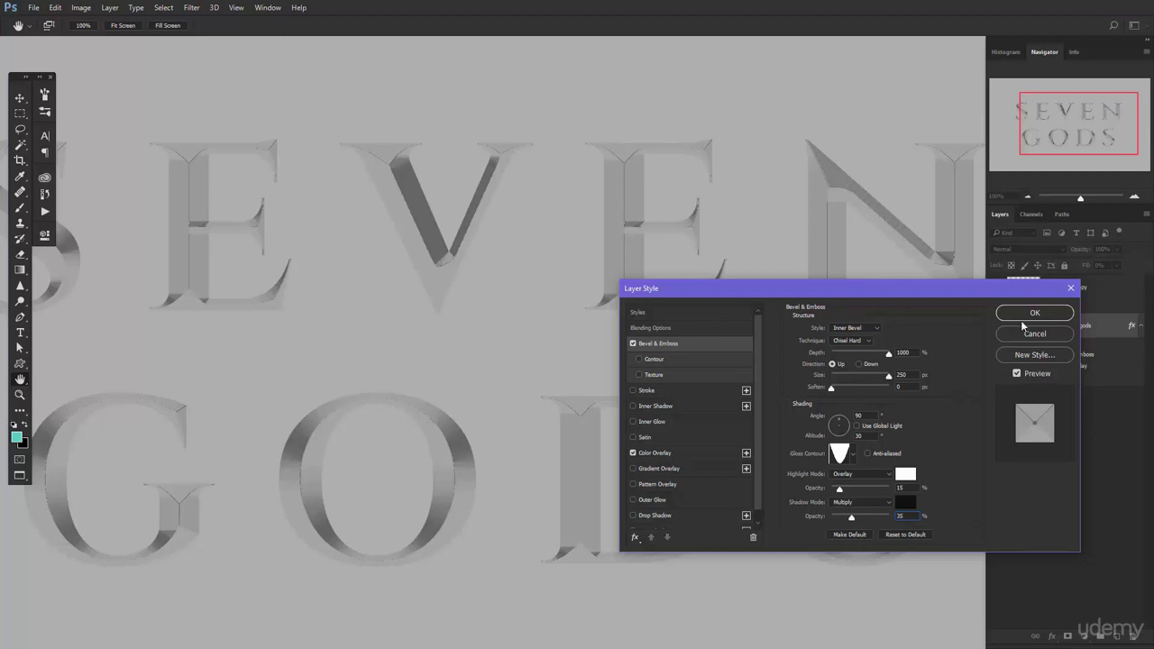
left_click(1063, 312)
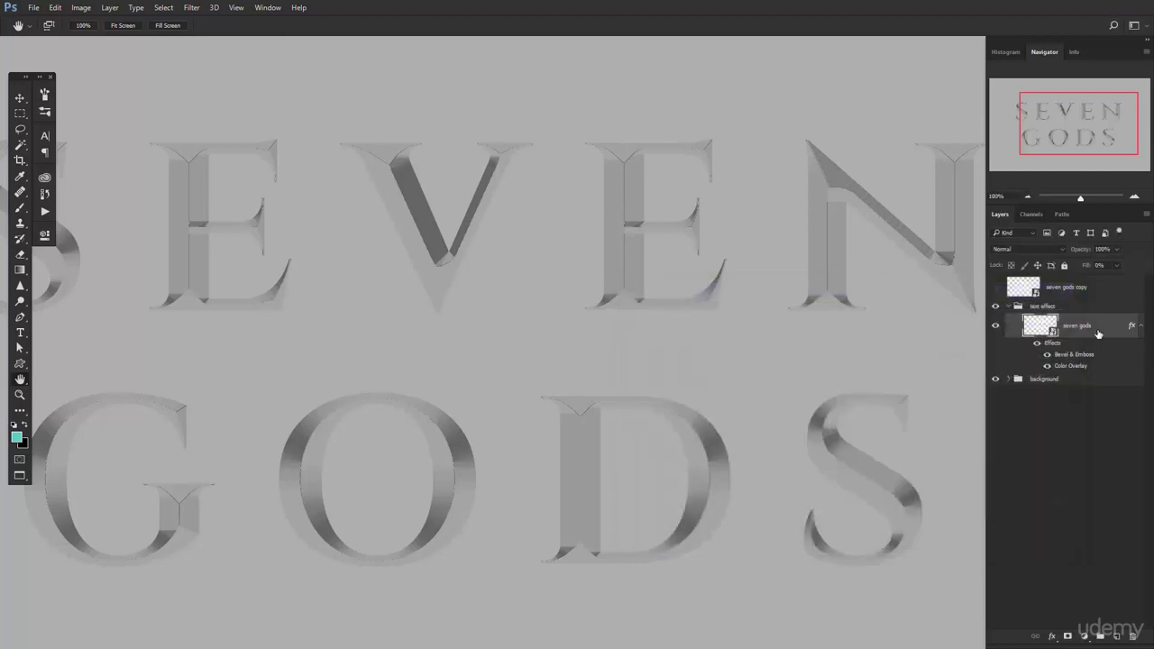
Step: Duplicate the seven gods layer in the text effect group and turn off the copy's Color Overlay
key("ctrl+j")
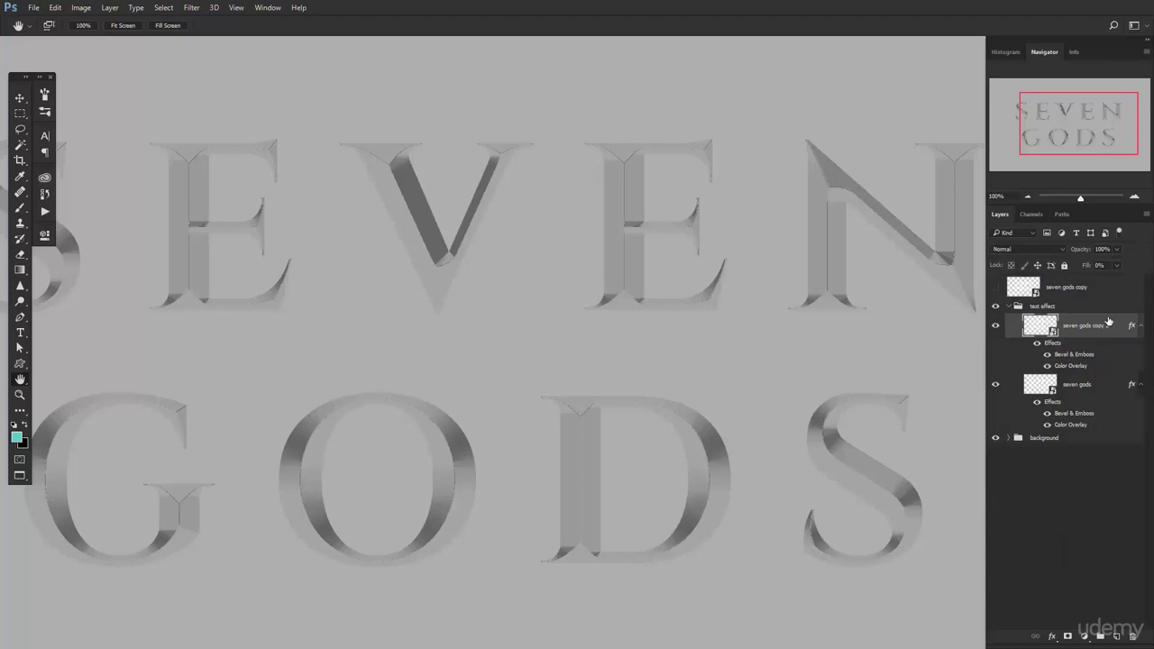
double_click(1110, 323)
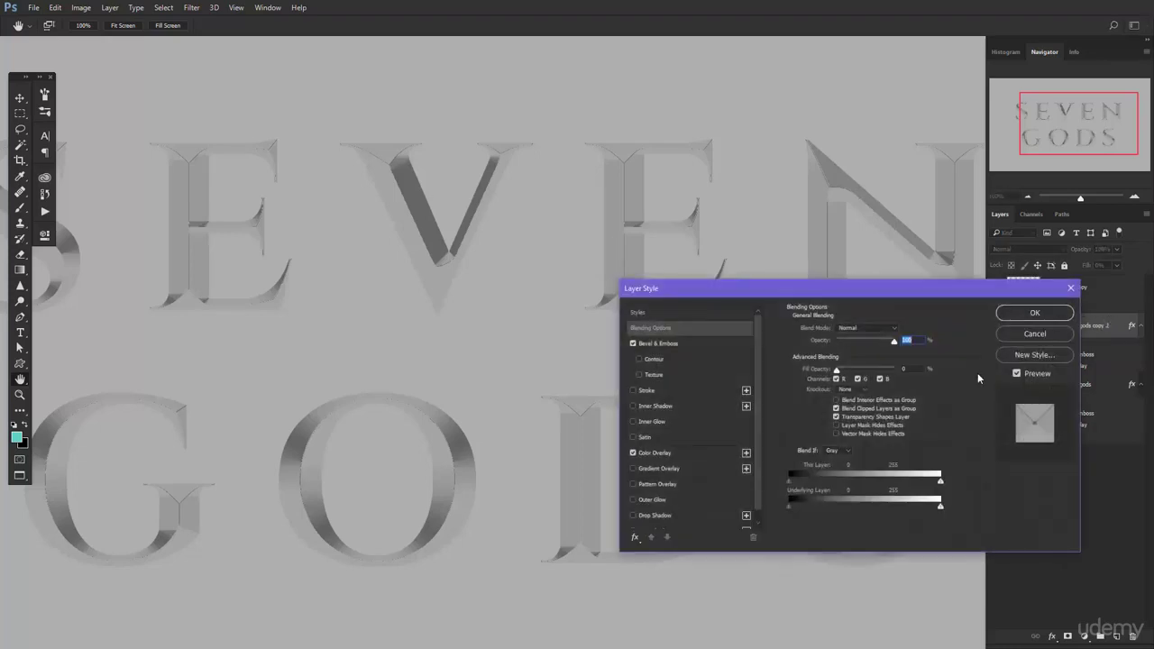
left_click(634, 452)
Step: Set the copy's bevel to a 130° angle and 20° altitude, with an anti-aliased cone gloss contour
left_click(688, 344)
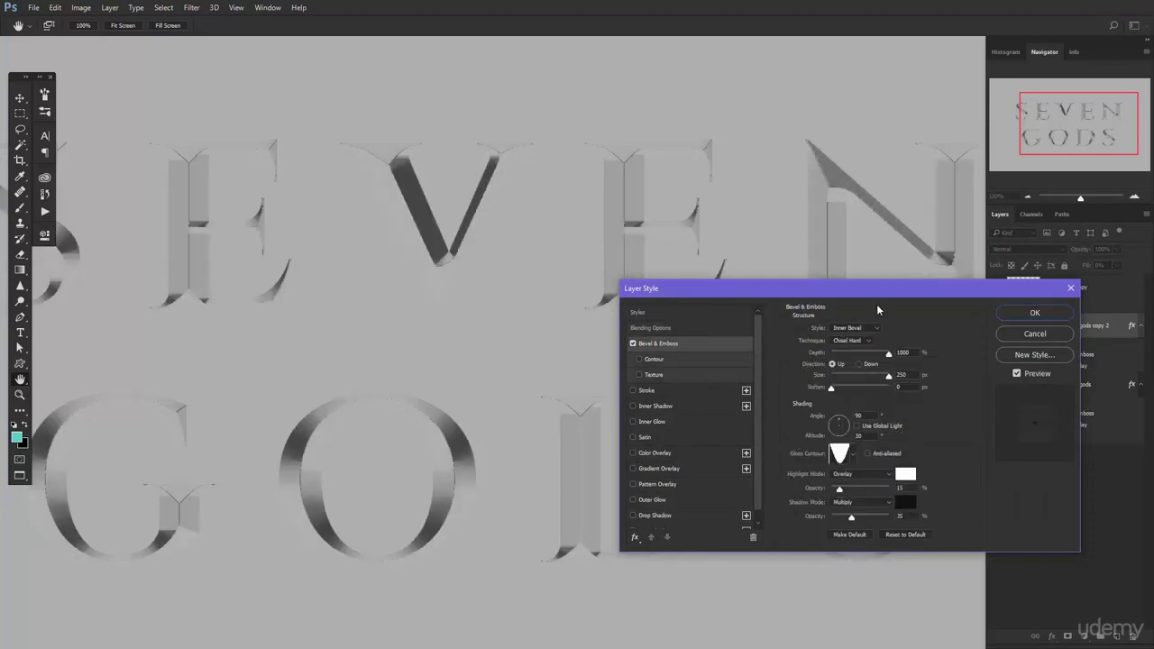
double_click(859, 415)
type("130")
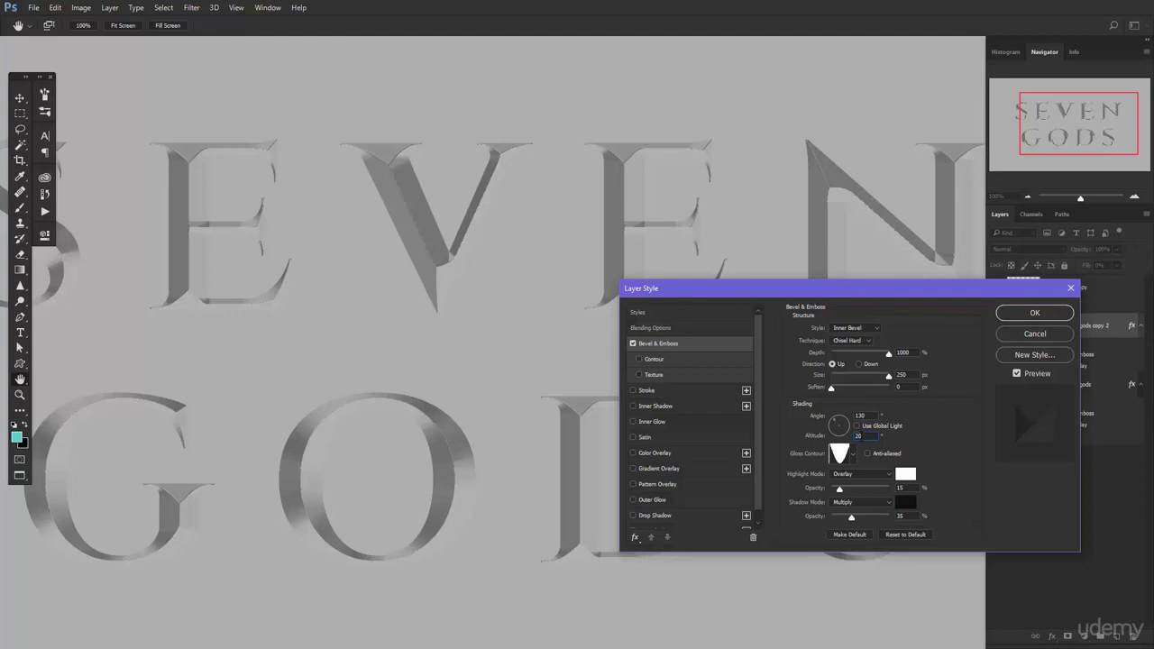
left_click(852, 454)
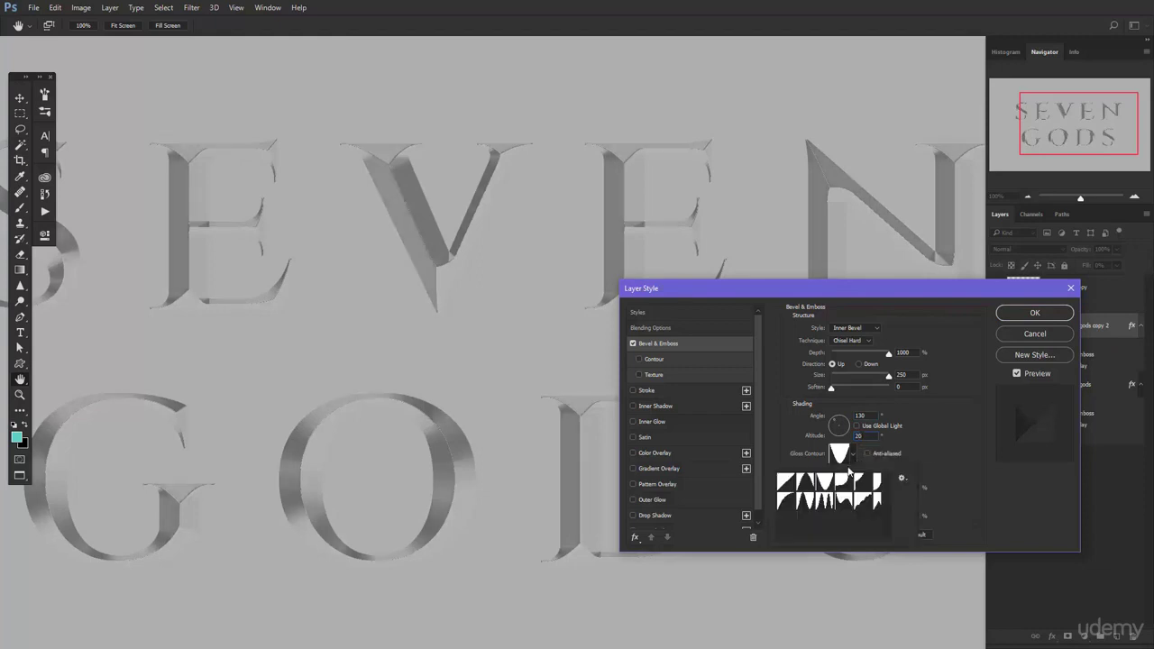
left_click(806, 482)
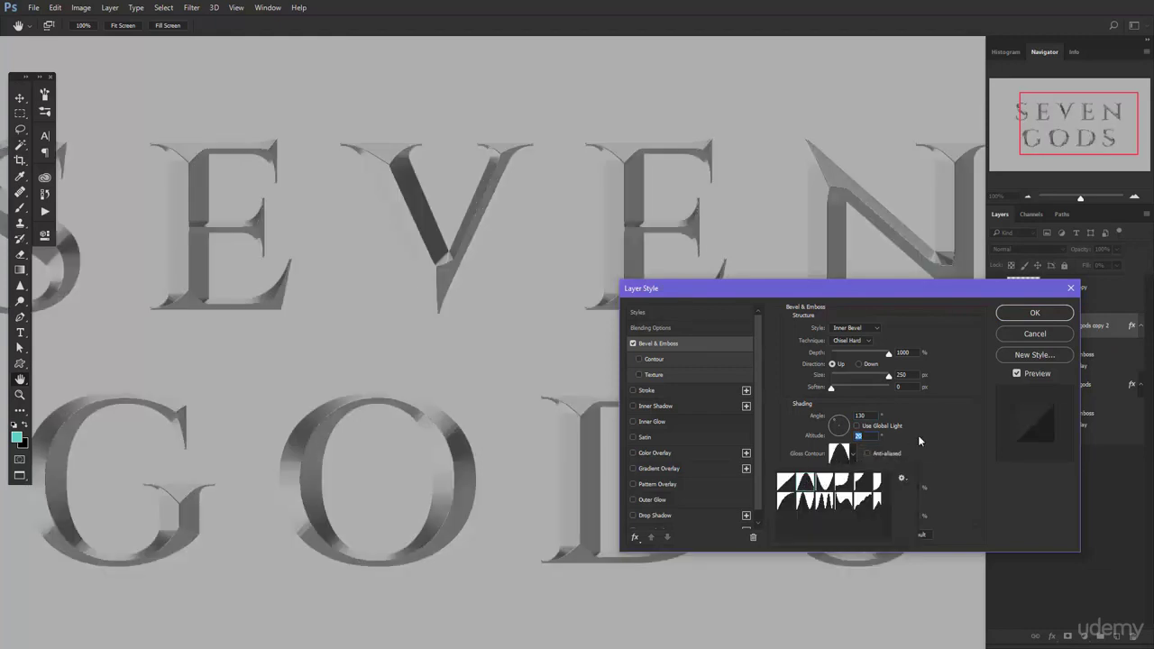
left_click(917, 434)
left_click(869, 454)
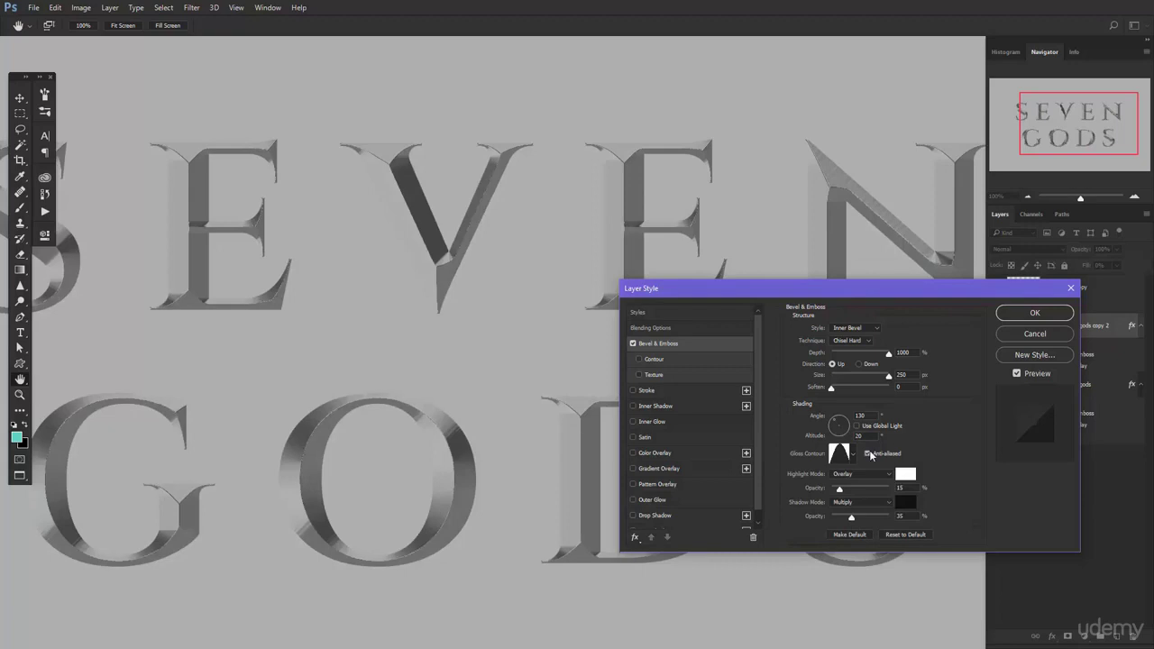
Step: Set the copy's bevel highlight to Hard Mix mode with the light grey e8e8e8 at 65% opacity
left_click(870, 475)
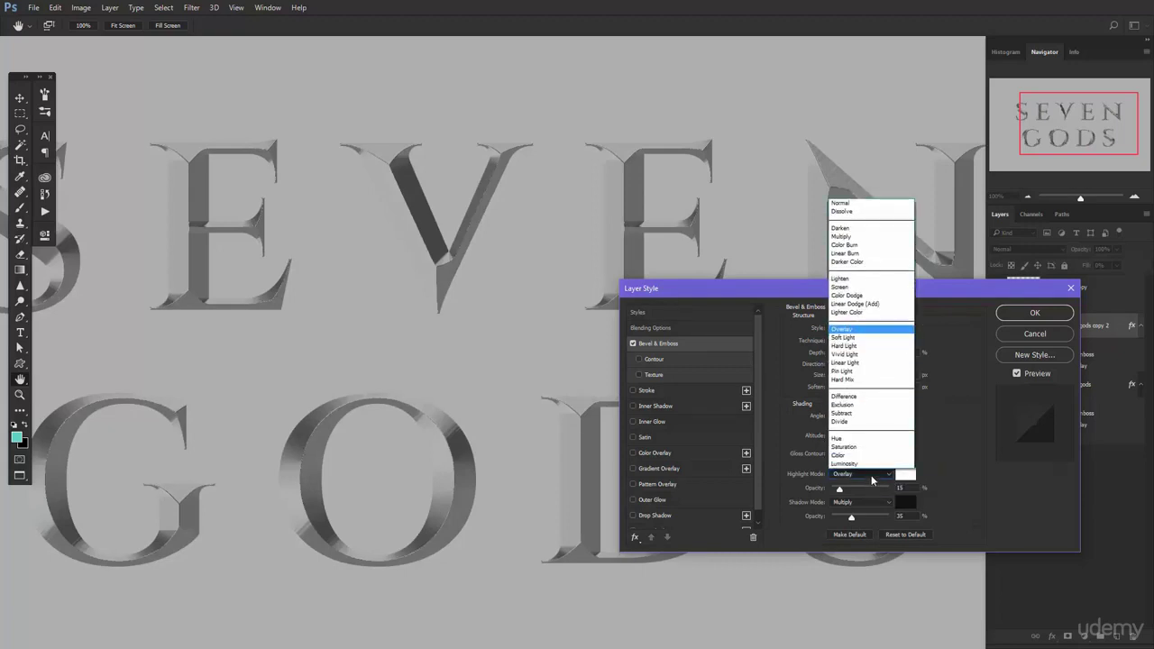
left_click(852, 379)
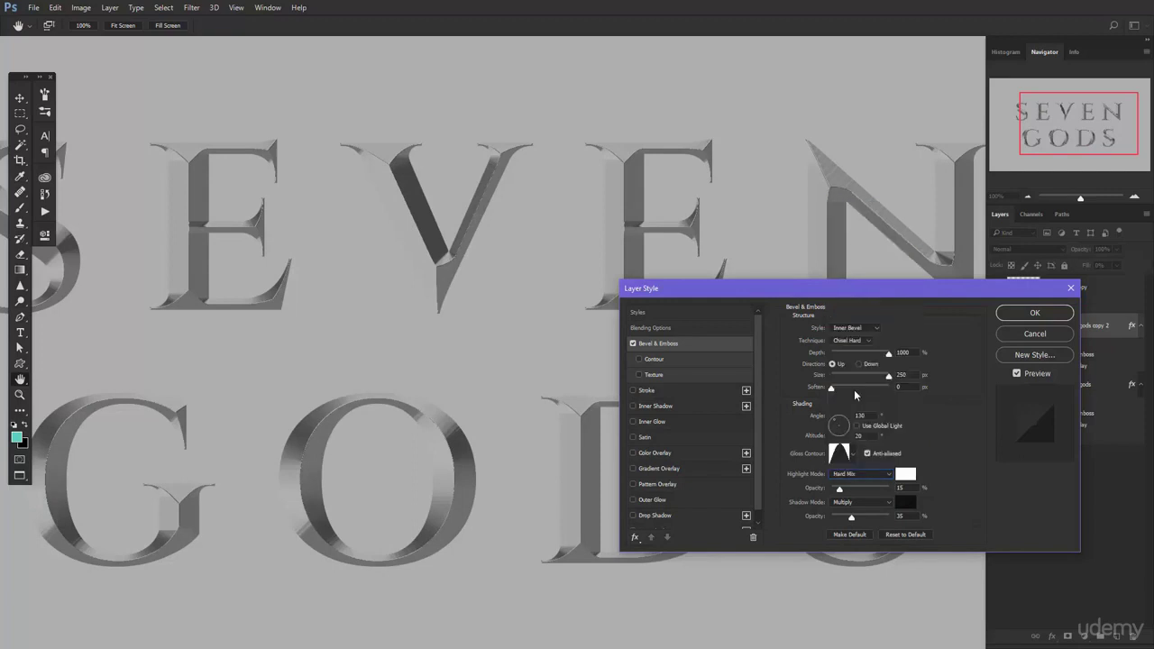
left_click(906, 476)
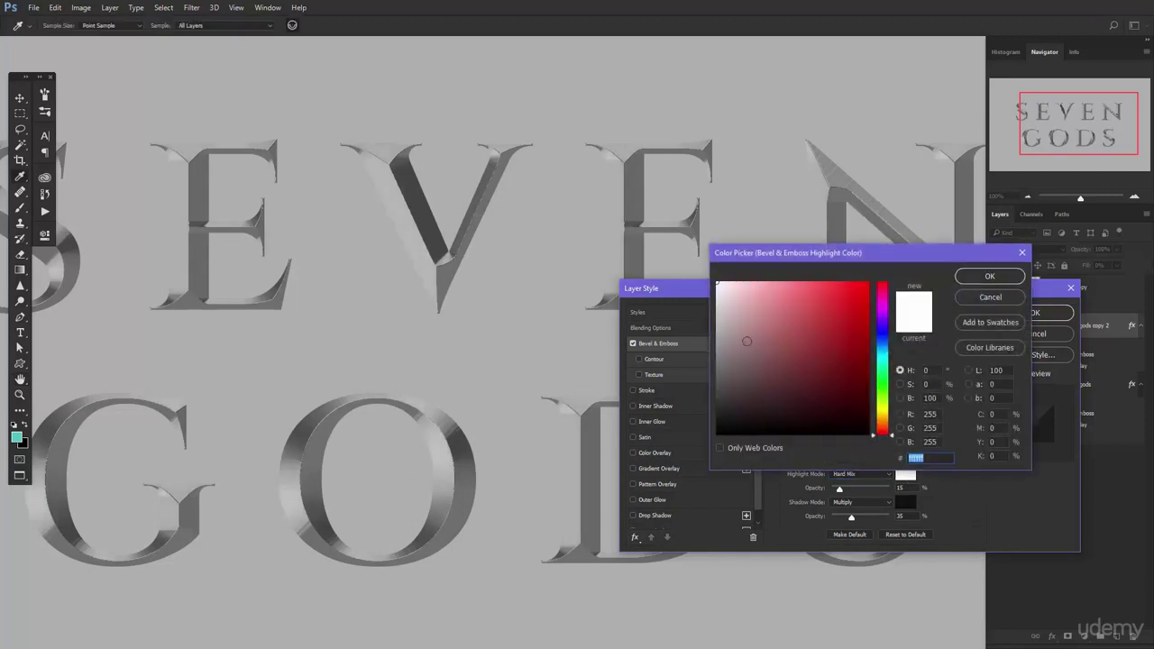
left_click(717, 296)
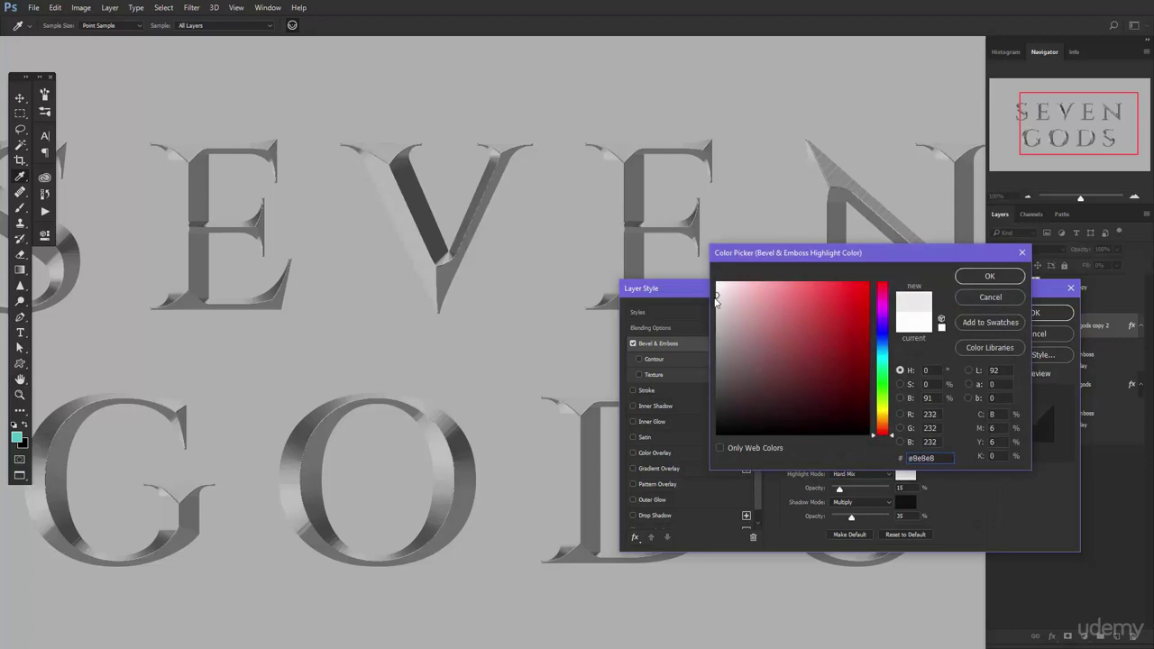
left_click(969, 282)
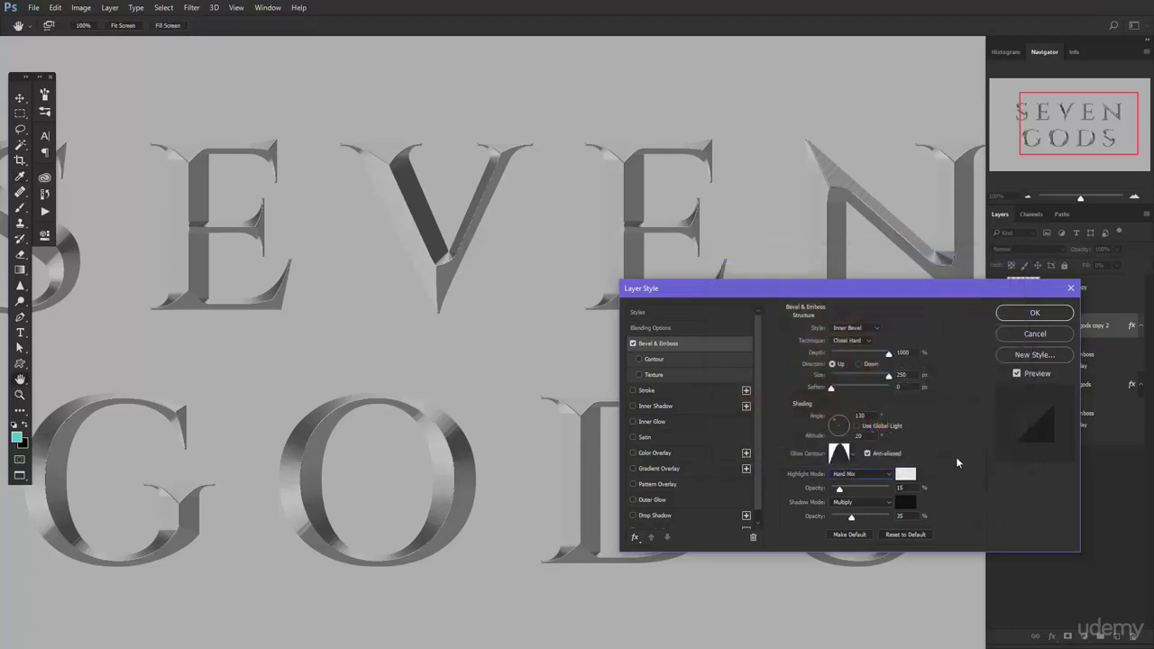
double_click(899, 488)
type("65")
Step: Change the copy's bevel shadow colour to the dark blue 1b2e4d and its opacity to 20%
left_click(905, 502)
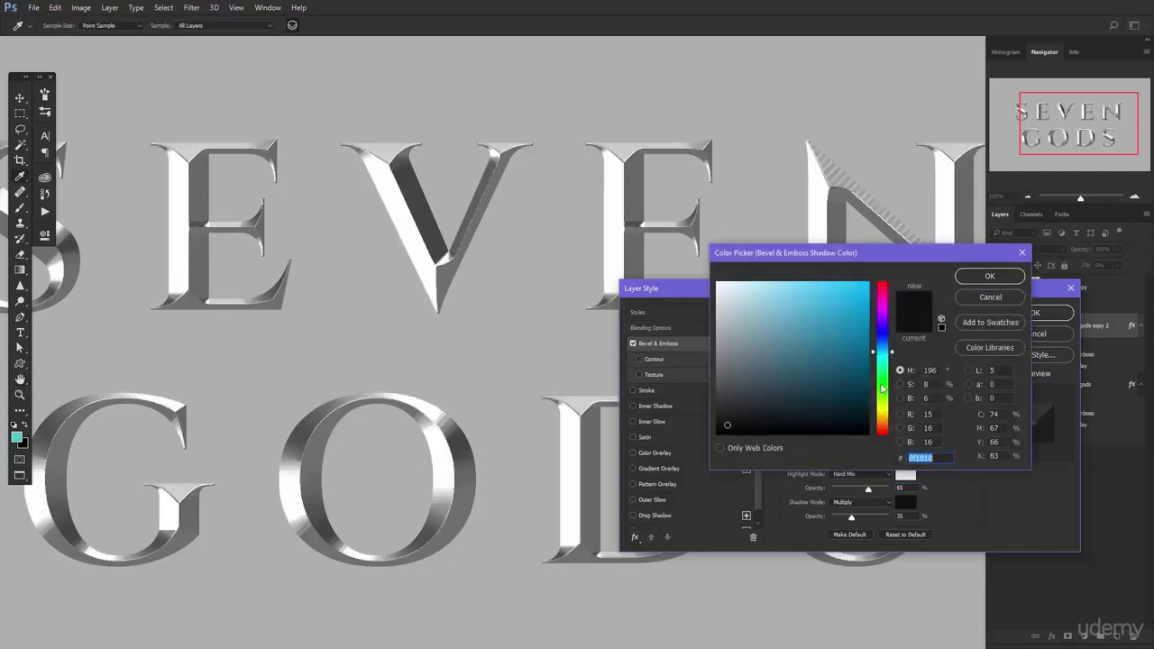
left_click_drag(885, 351, 883, 343)
mouse_move(795, 377)
left_mouse_down()
mouse_move(805, 394)
mouse_move(815, 388)
left_mouse_up()
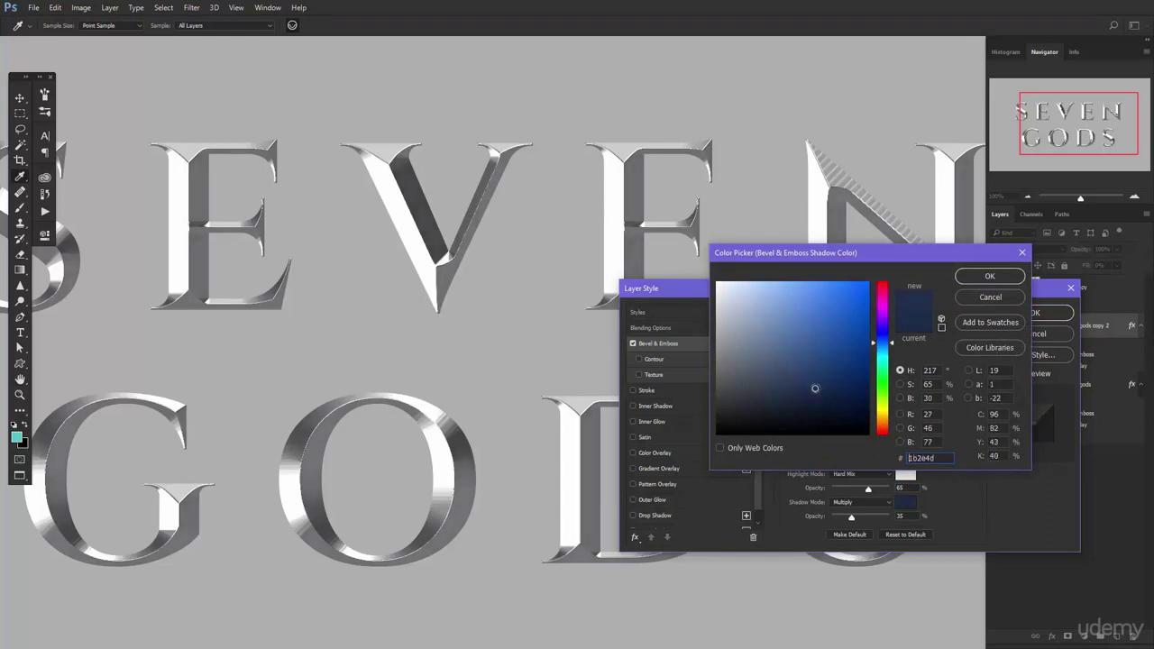
left_click(989, 275)
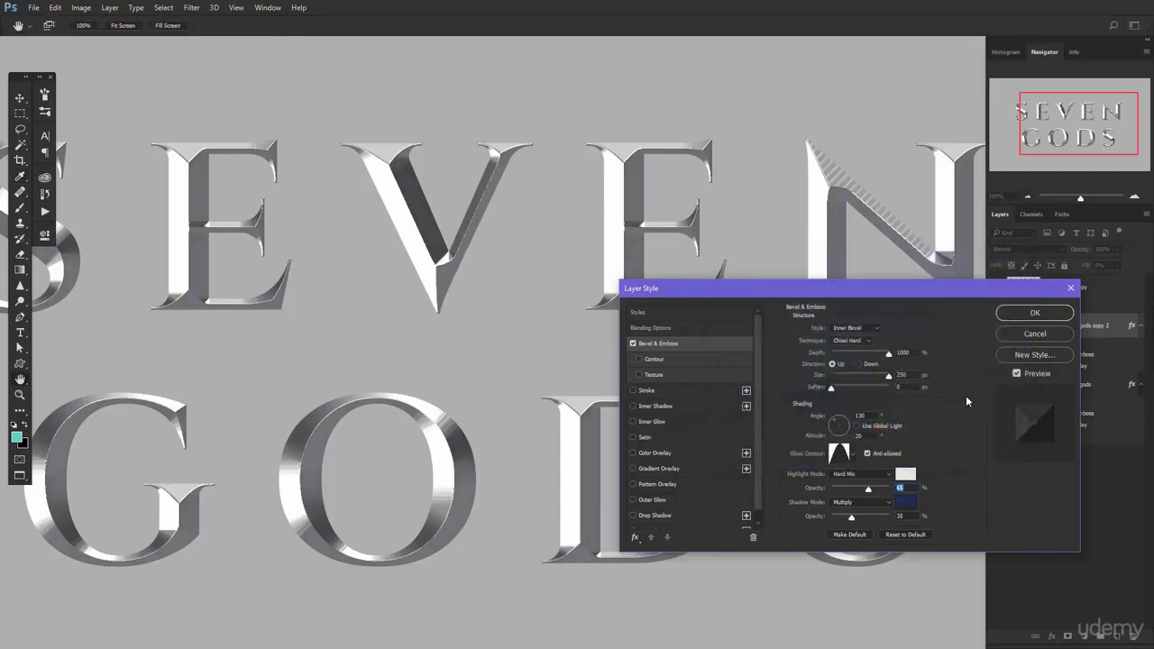
left_click(899, 516)
type("20")
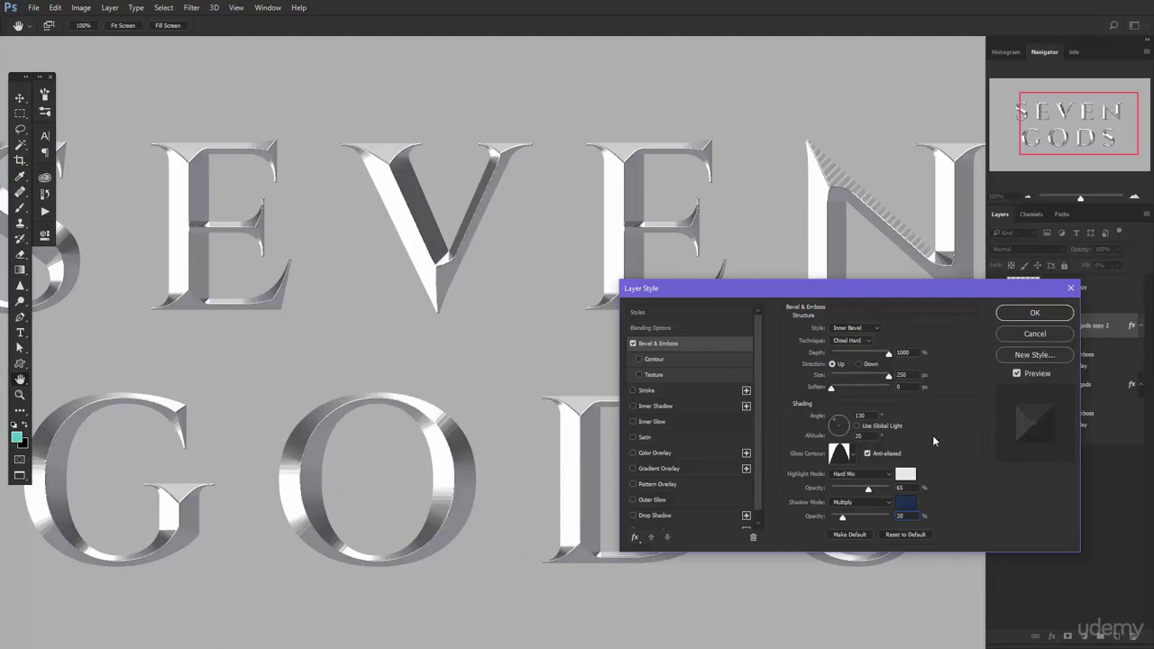
Step: Add an Inner Shadow in Multiply mode with black at 50% opacity and set its angle, distance and size
left_click(671, 407)
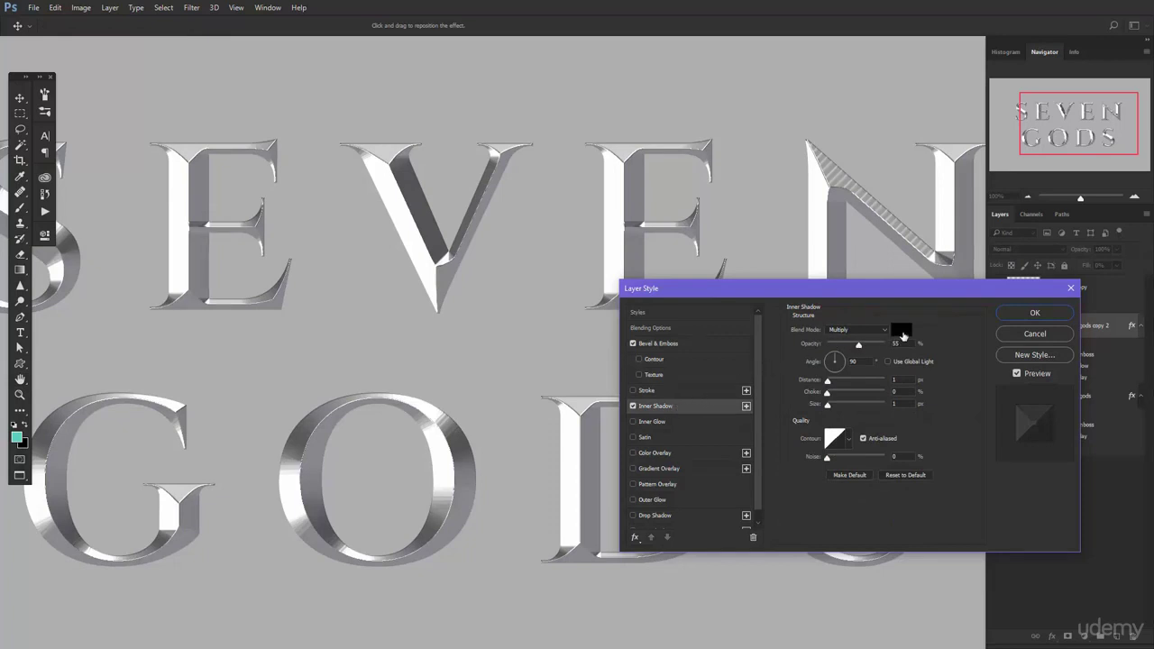
left_click(902, 331)
left_click(988, 277)
left_click(894, 345)
type("50")
left_click(852, 361)
left_click(900, 379)
left_click(895, 403)
Step: Add a Satin effect in Linear Dodge (Add) mode with a 90° angle, 21 px distance and 13 px size
left_click(649, 437)
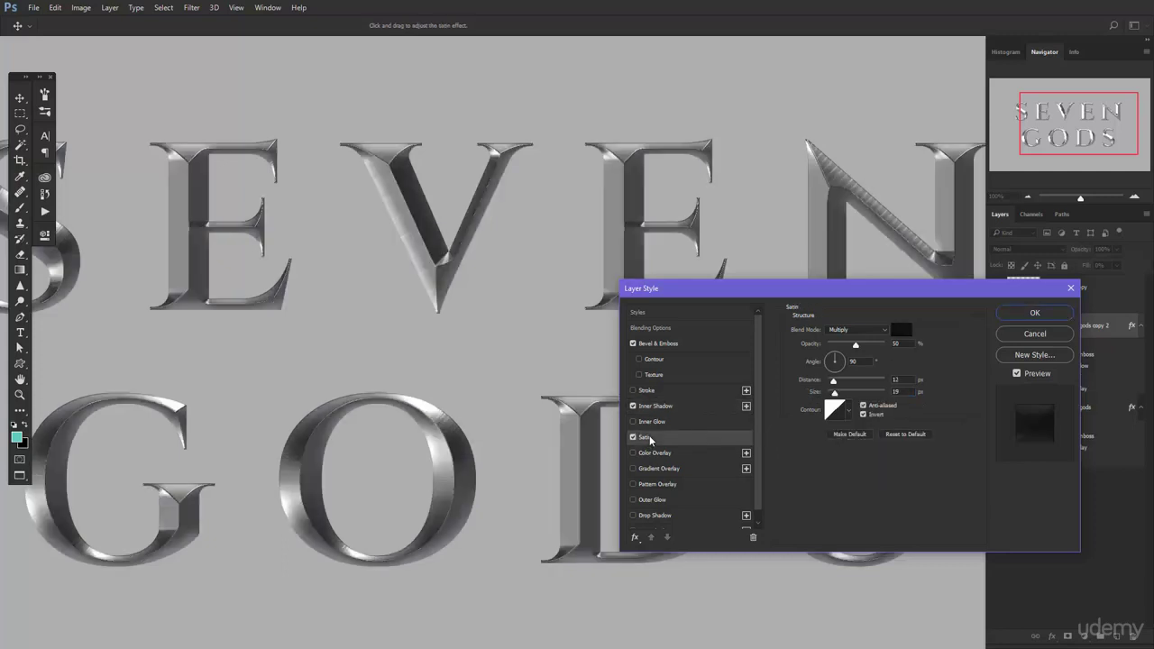
left_click(858, 330)
left_click(849, 439)
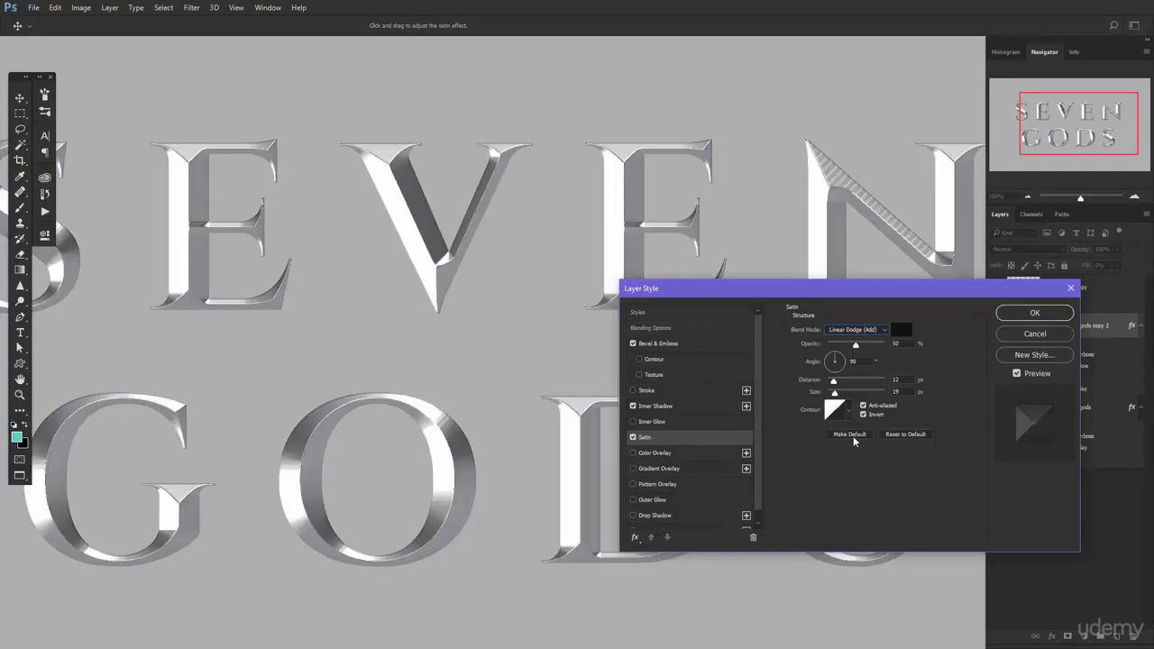
left_click(852, 362)
left_click(901, 379)
type("21")
left_click(892, 391)
type("13")
Step: Give the Satin effect the wavy rolling-slope contour and turn off its Invert option
left_click(849, 412)
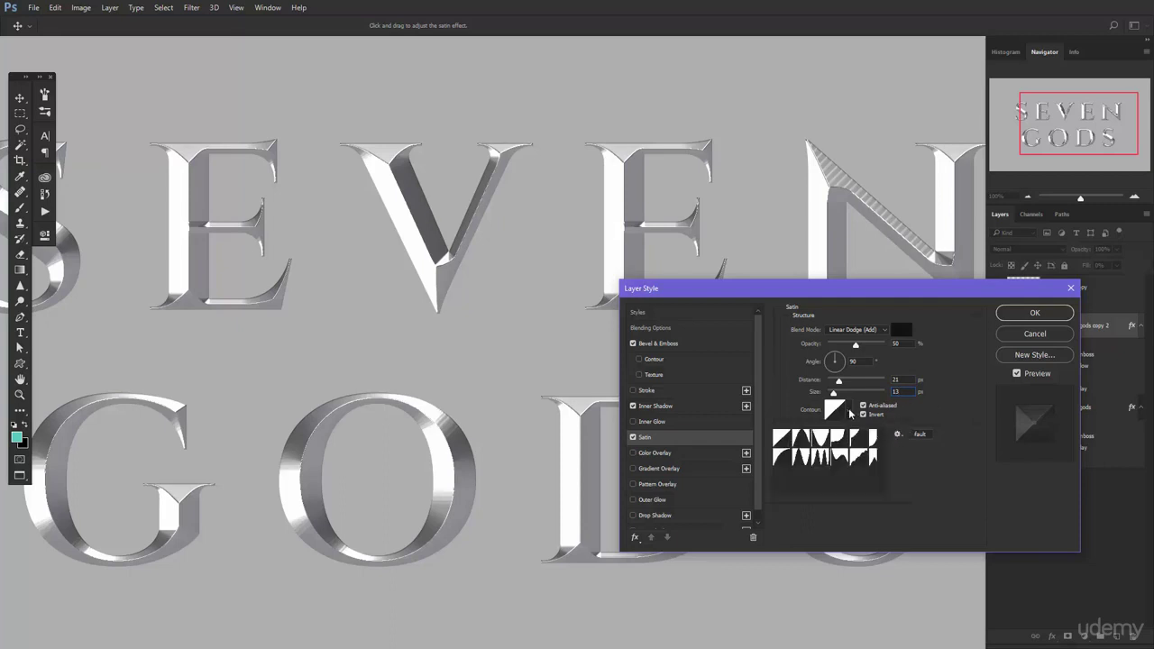
left_click(844, 463)
left_click(940, 413)
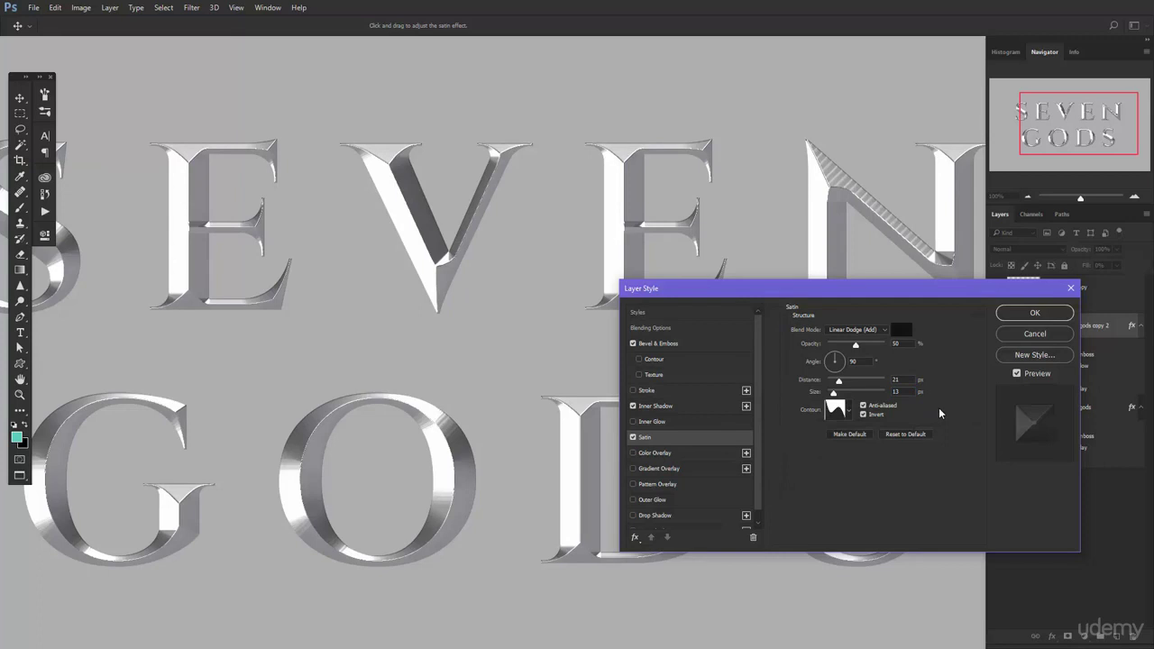
left_click(862, 415)
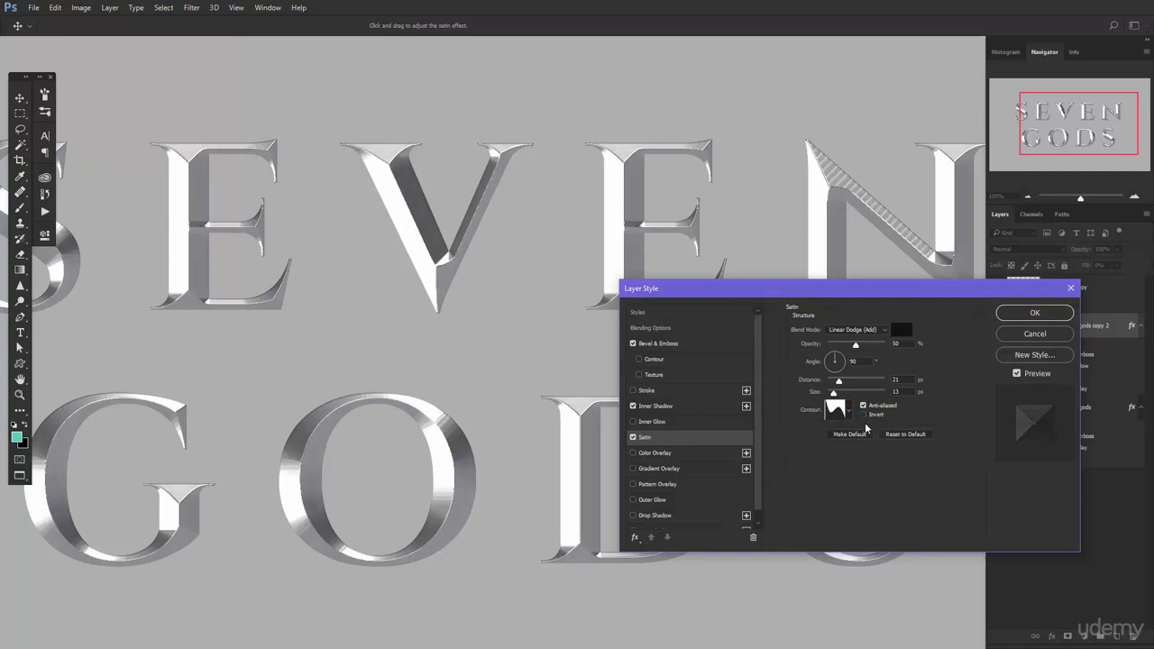
Step: Add a Pattern Overlay to the text layer using the plain grey grainy pattern
left_click(676, 484)
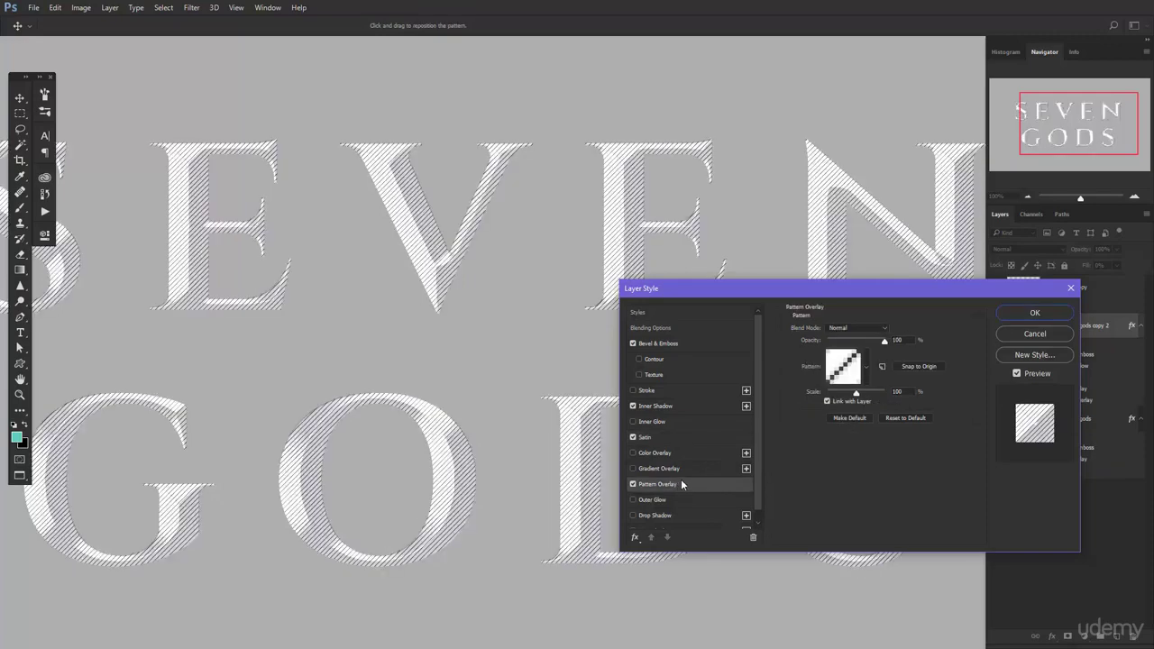
left_click(867, 370)
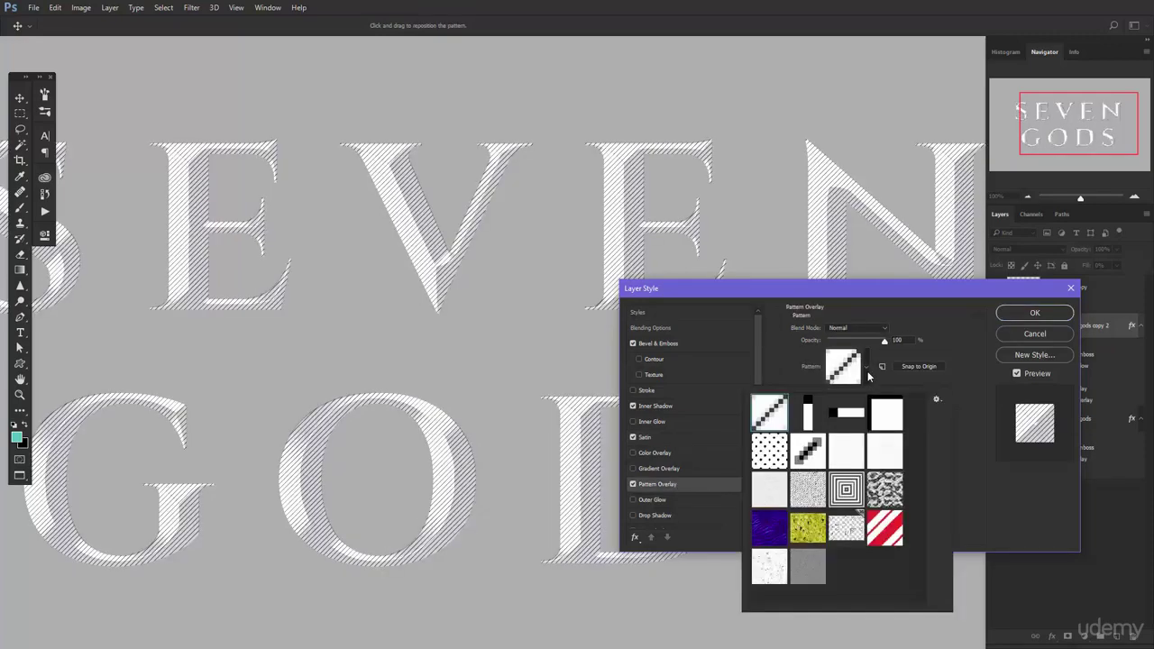
left_click(807, 566)
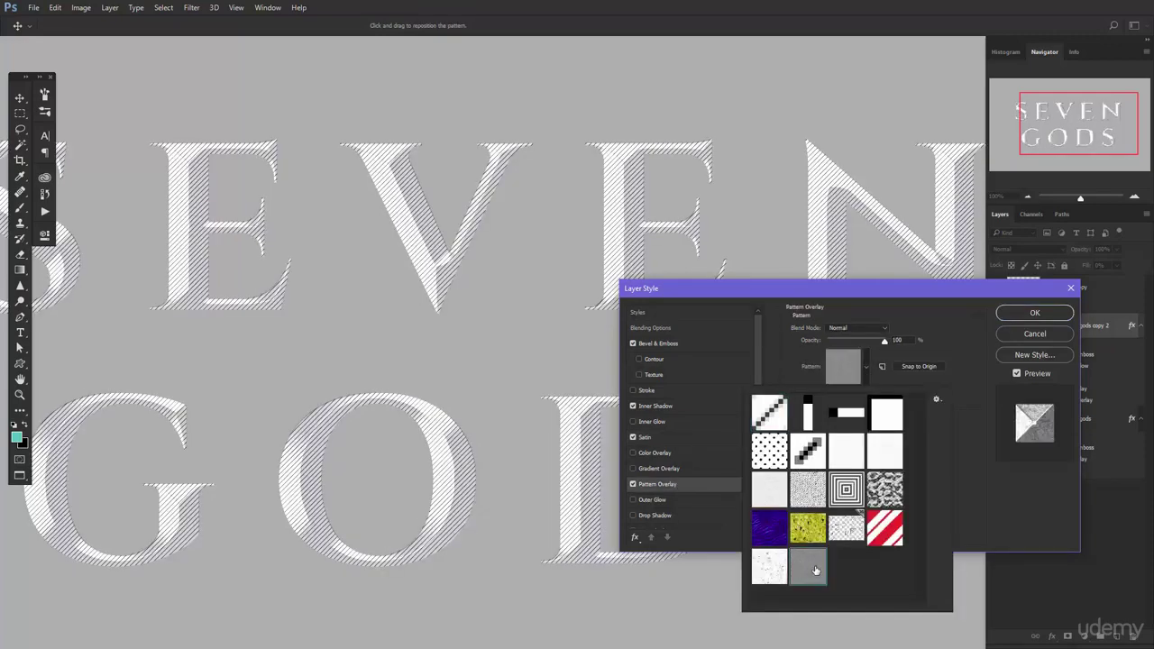
left_click(957, 397)
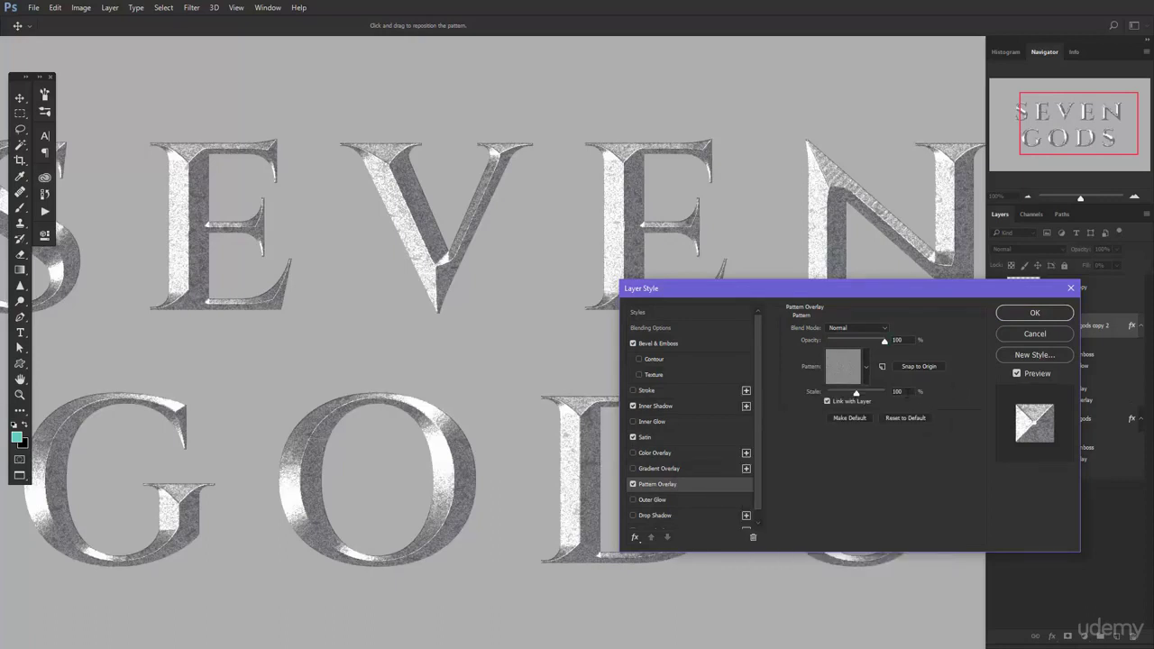
Step: Set the Pattern Overlay to Overlay mode at 20% opacity, compare it on and off, and apply the layer style
left_click_drag(909, 392, 895, 392)
left_click_drag(907, 340, 887, 341)
type("20")
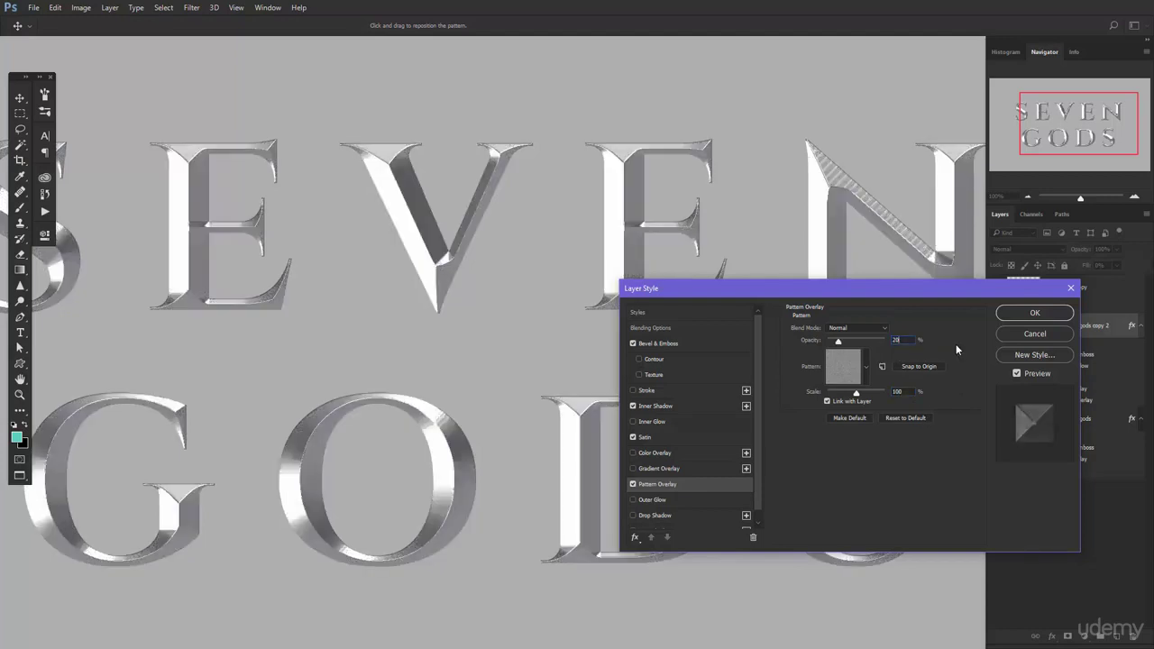
left_click(873, 328)
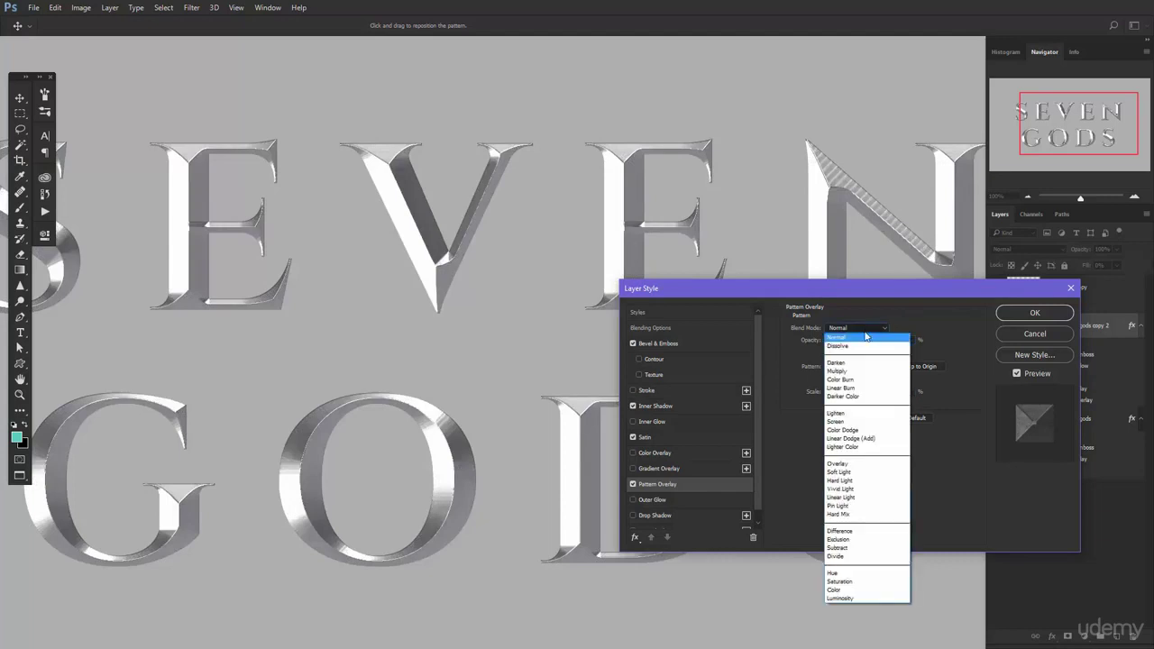
left_click(837, 465)
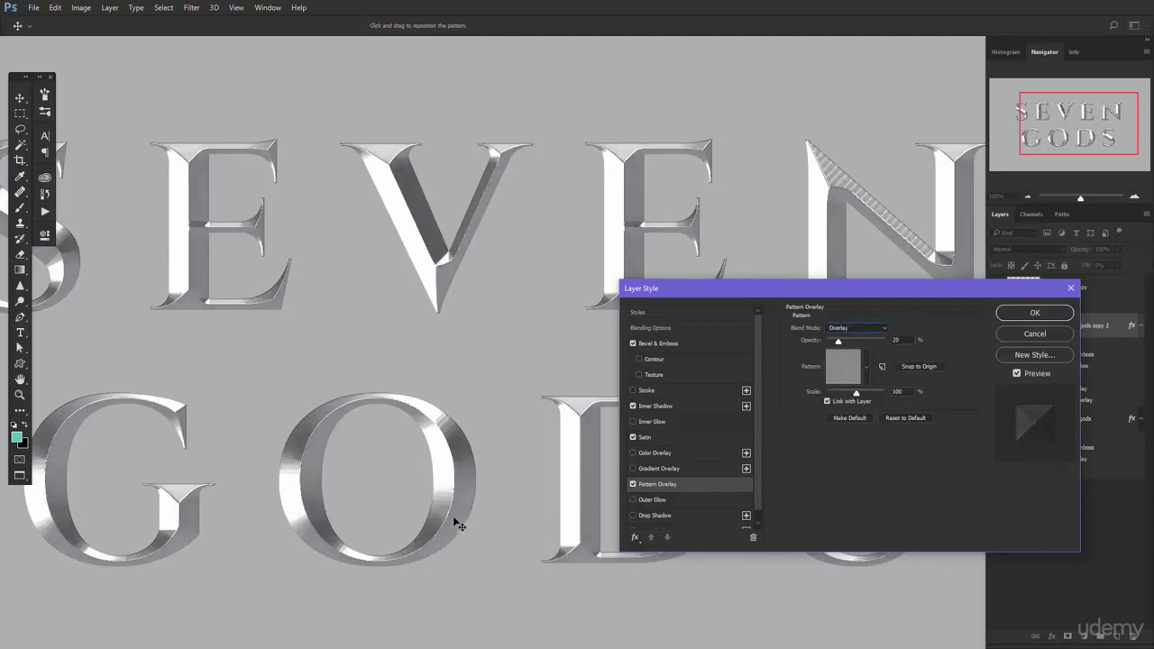
left_click(634, 485)
left_click(633, 485)
left_click(633, 486)
left_click(1016, 317)
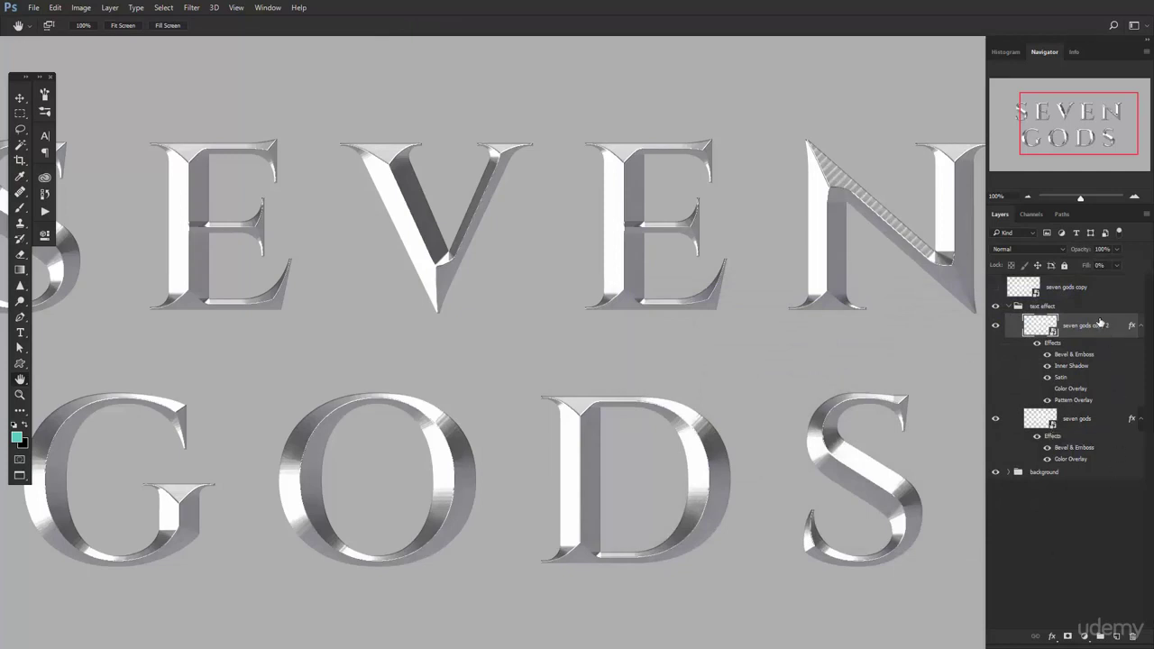
Step: Duplicate the "seven gods copy 2" layer and turn off the duplicate's Pattern Overlay, Satin and Inner Shadow effects
key("ctrl+j")
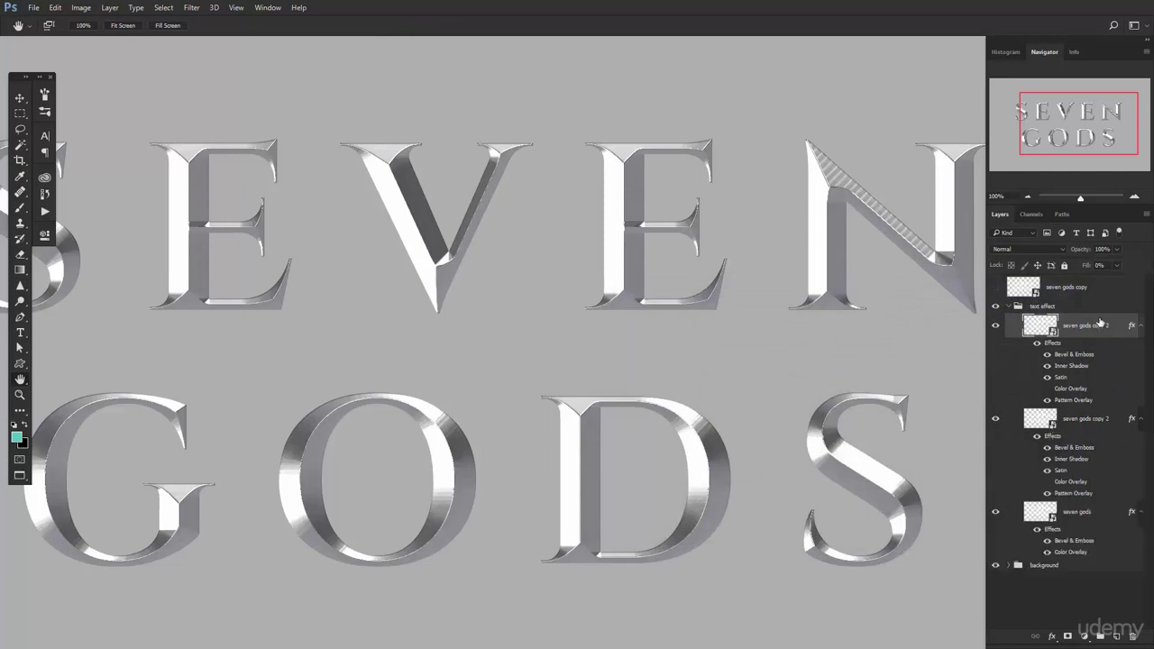
double_click(1100, 322)
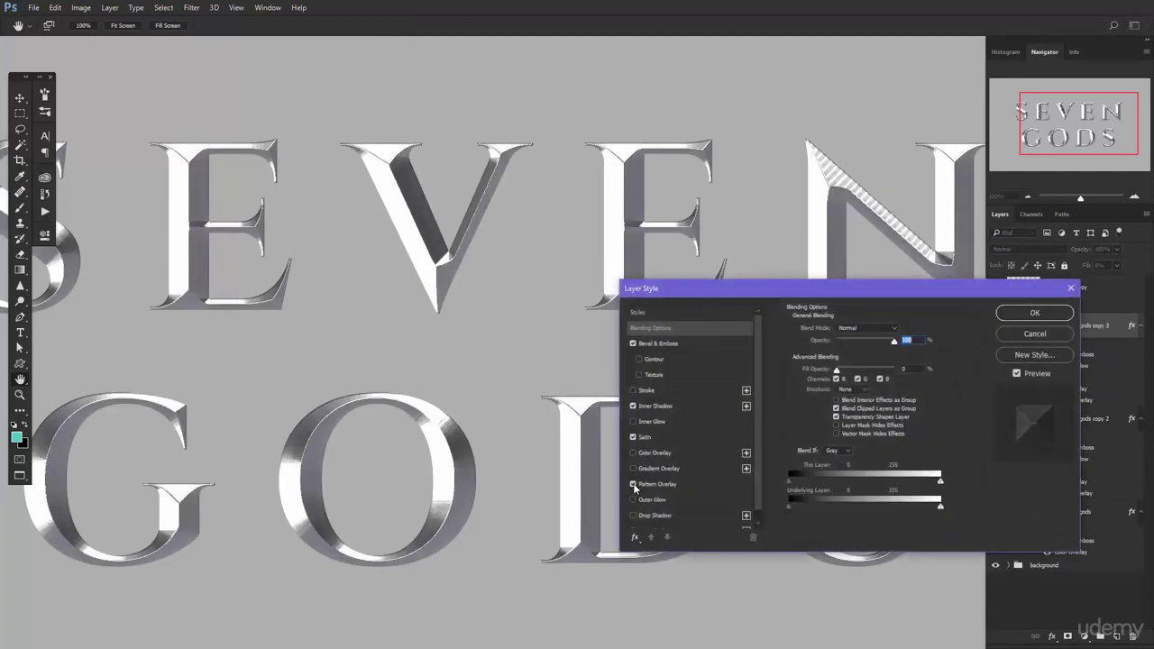
left_click(633, 484)
left_click(632, 437)
left_click(633, 406)
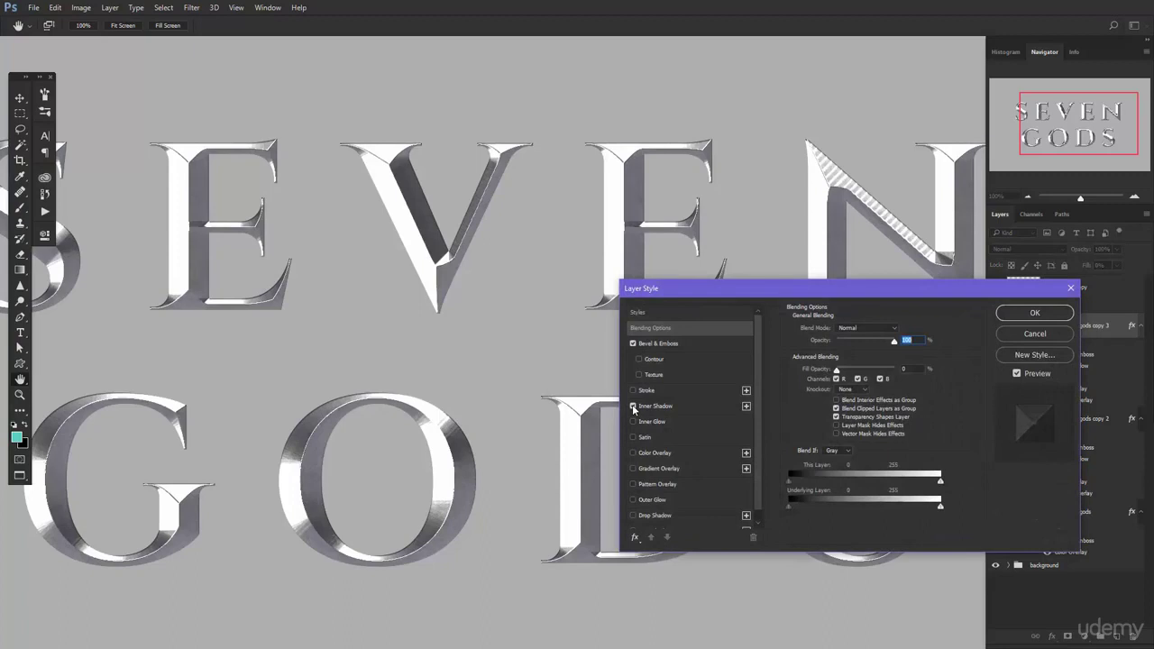
Step: Change the duplicate's Bevel & Emboss to the Smooth technique with a size of 0 px
left_click(673, 341)
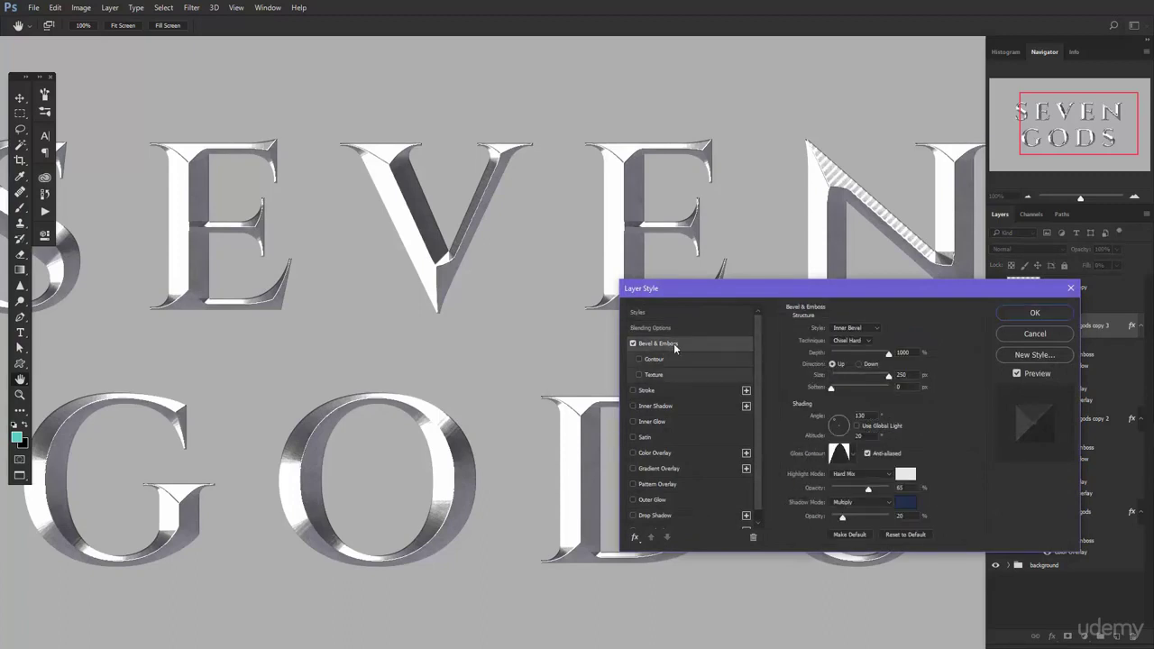
left_click(861, 344)
left_click(851, 350)
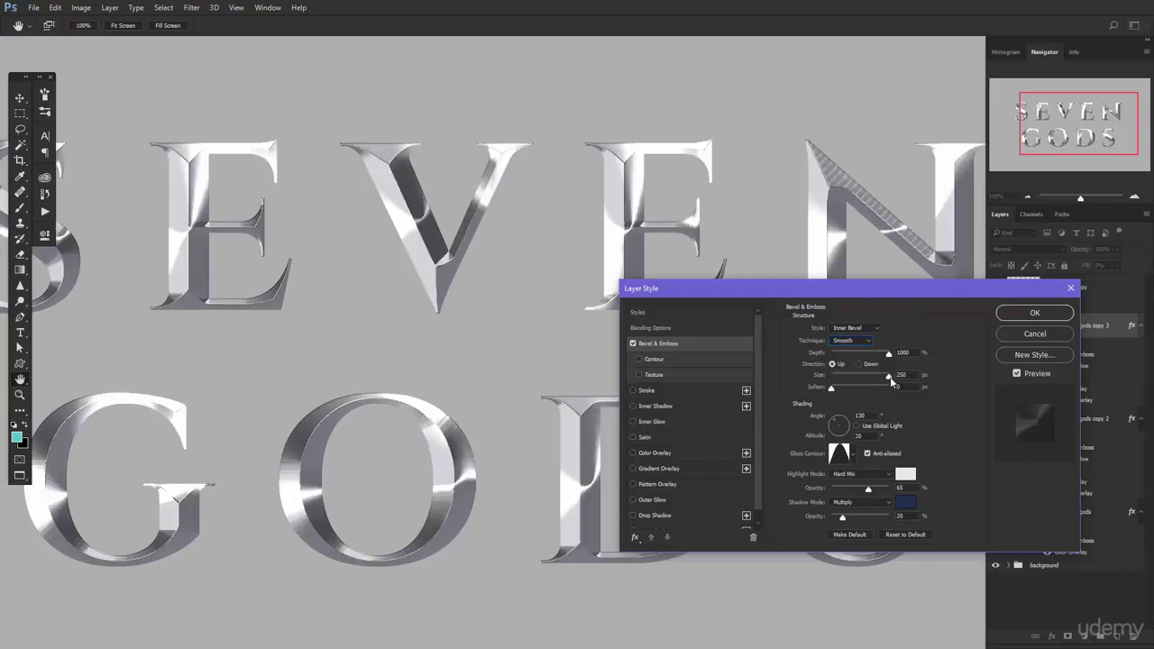
left_click_drag(891, 379, 806, 378)
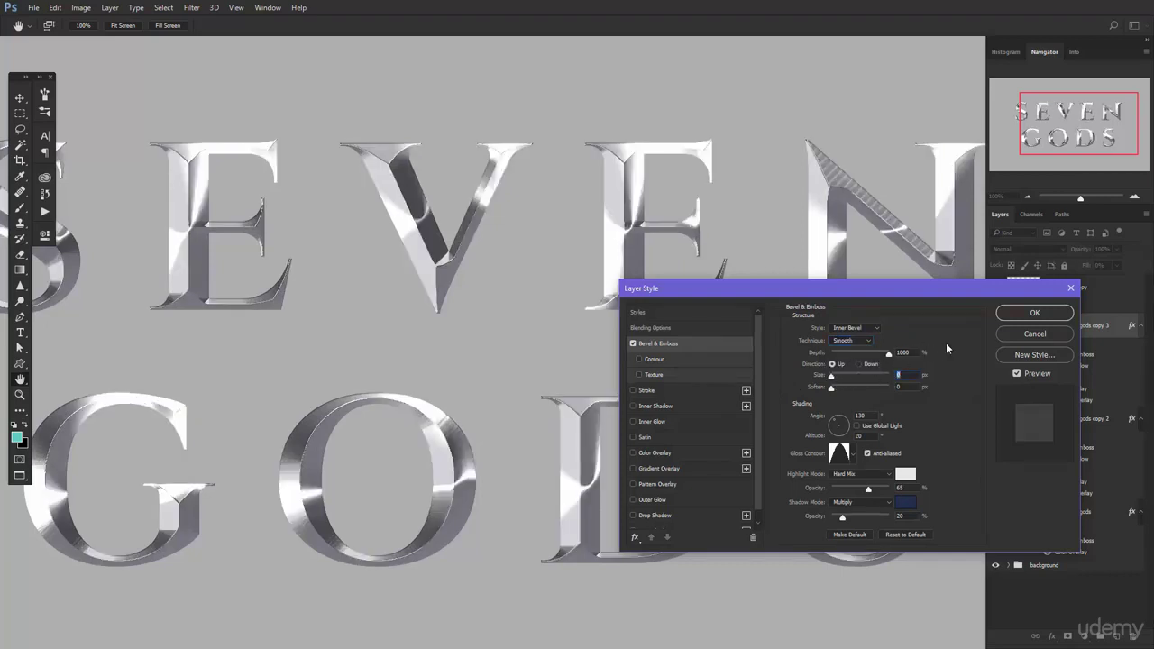
Step: Set the bevel shading to a 90° angle and 70° altitude with the Linear gloss contour
double_click(866, 416)
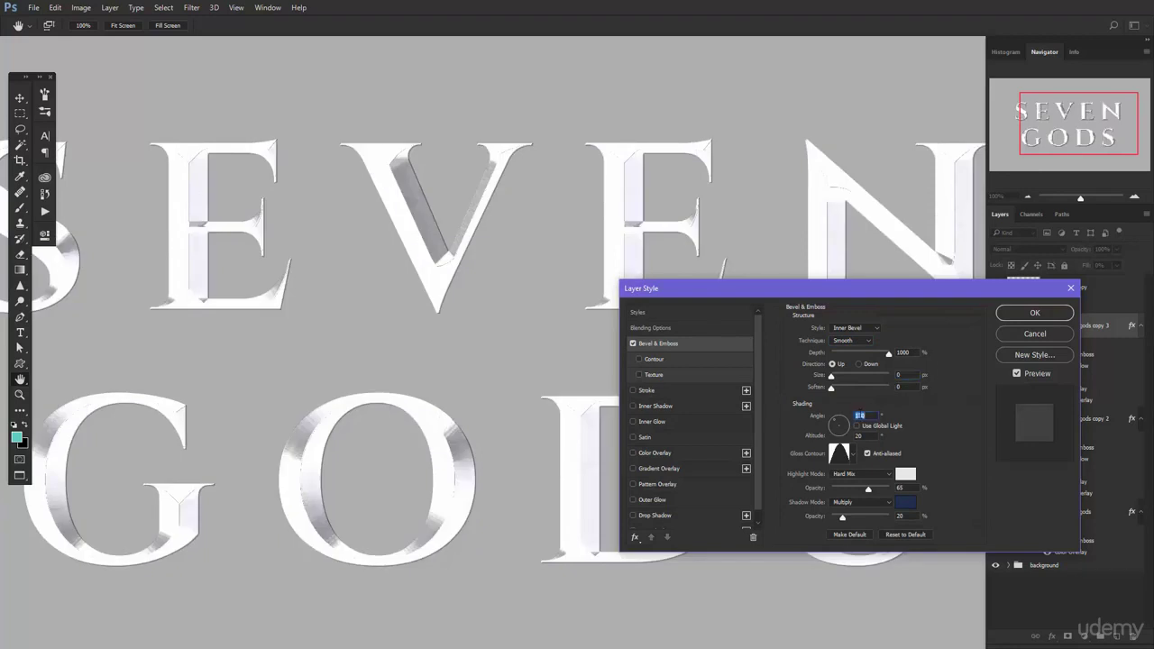
type("90")
double_click(858, 436)
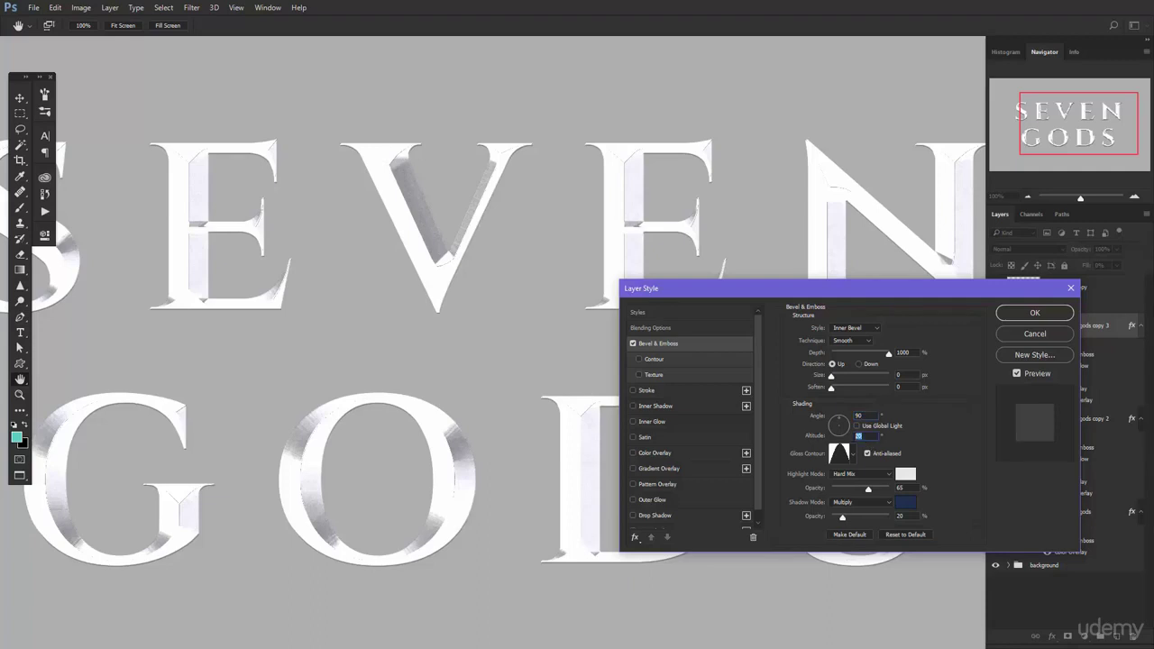
type("70")
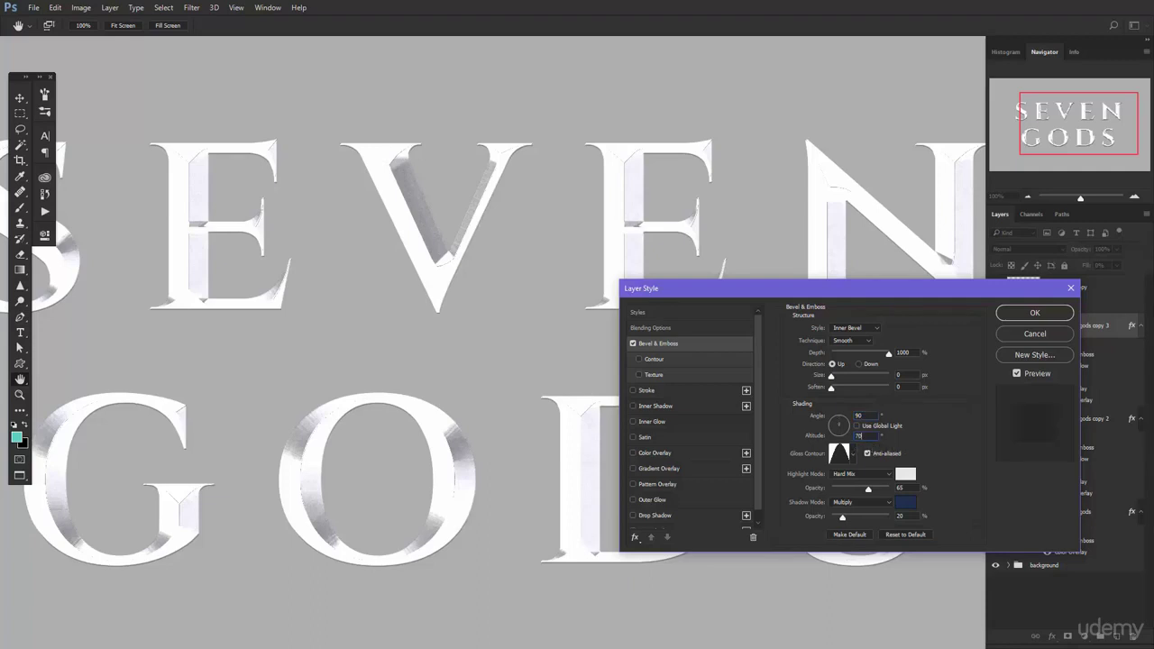
left_click(853, 455)
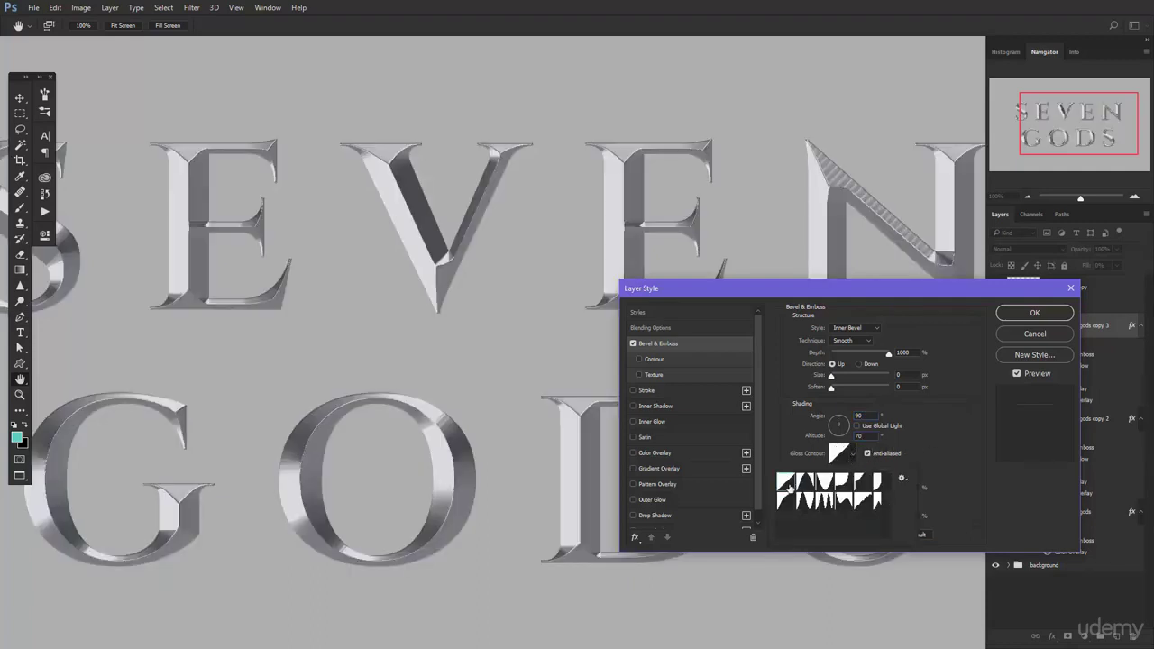
left_click(939, 442)
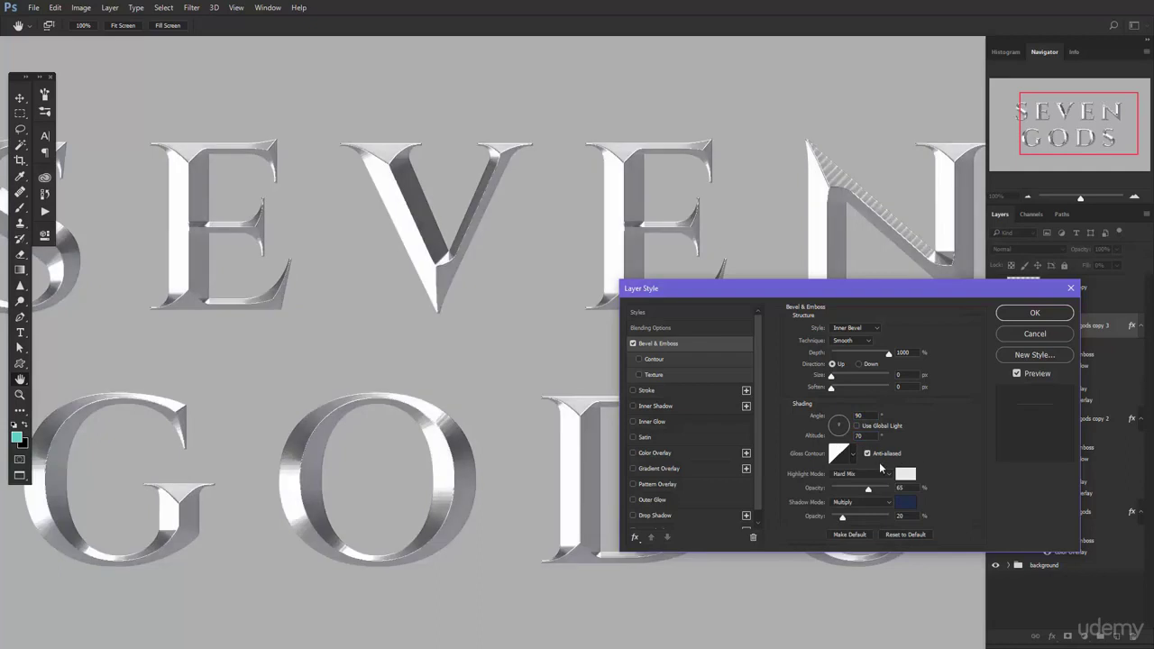
Step: Set the bevel's highlight opacity to 40% and its shadow to black (000000) at 100% opacity
left_click(899, 488)
type("40")
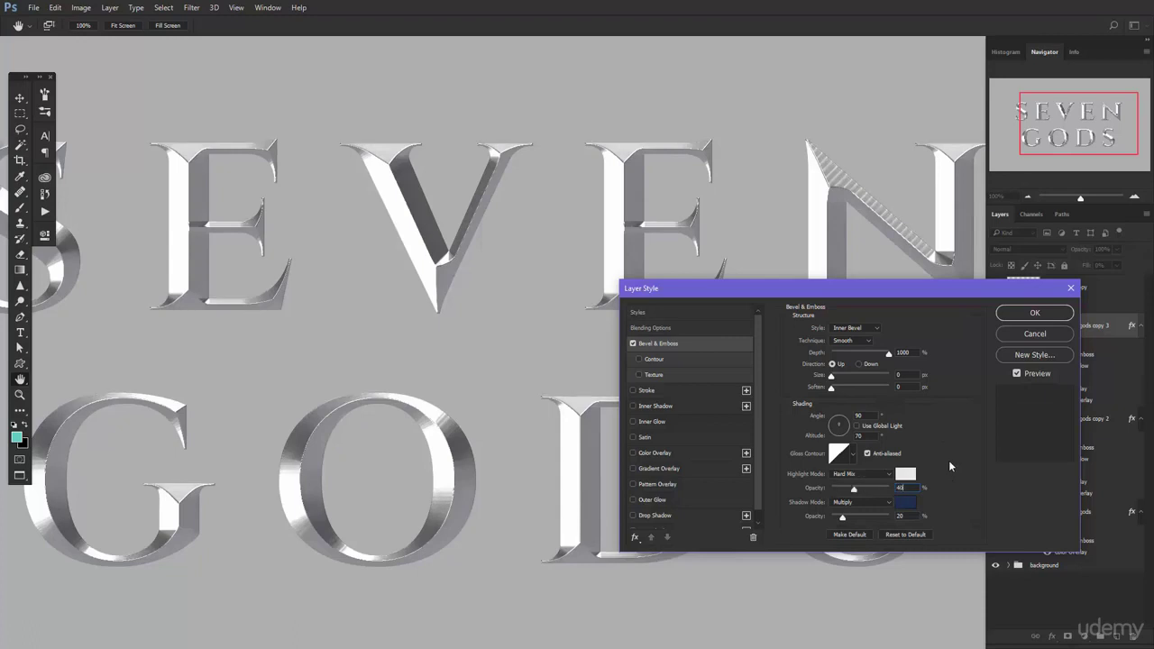
left_click(906, 504)
type("000000")
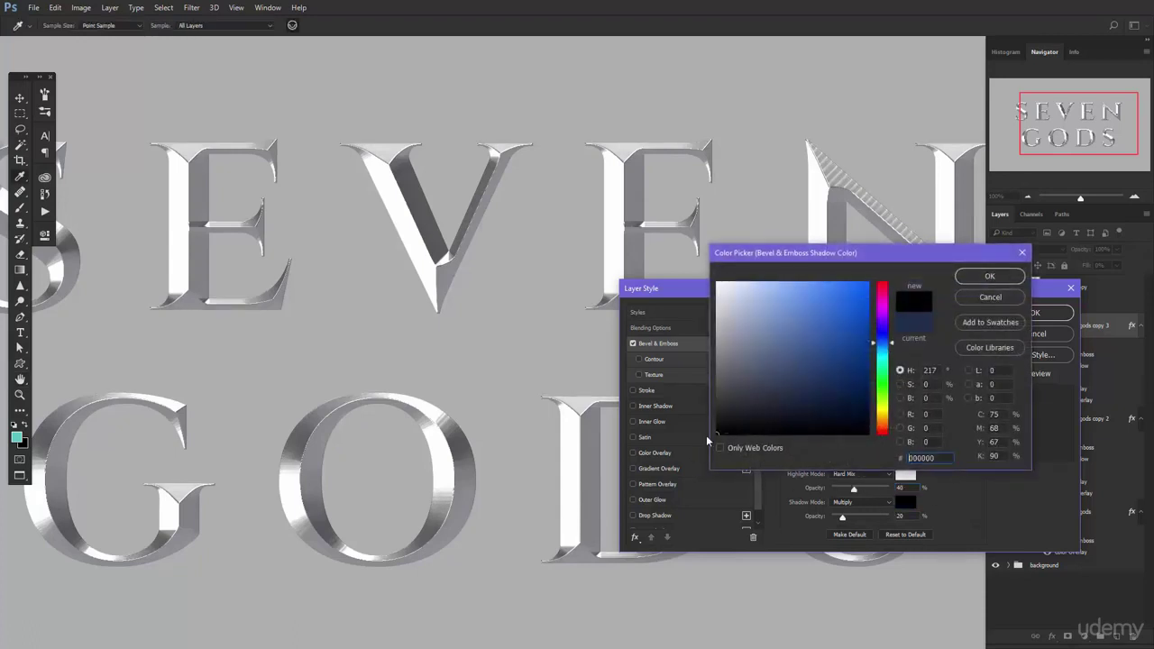
left_click(989, 275)
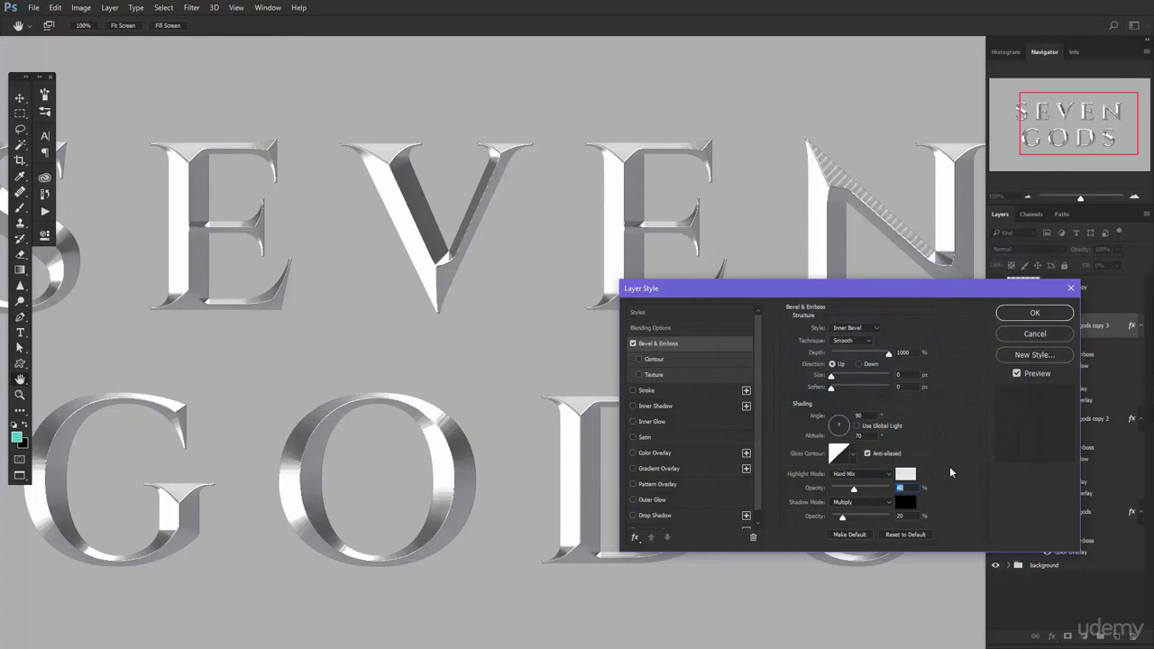
left_click_drag(844, 517, 883, 518)
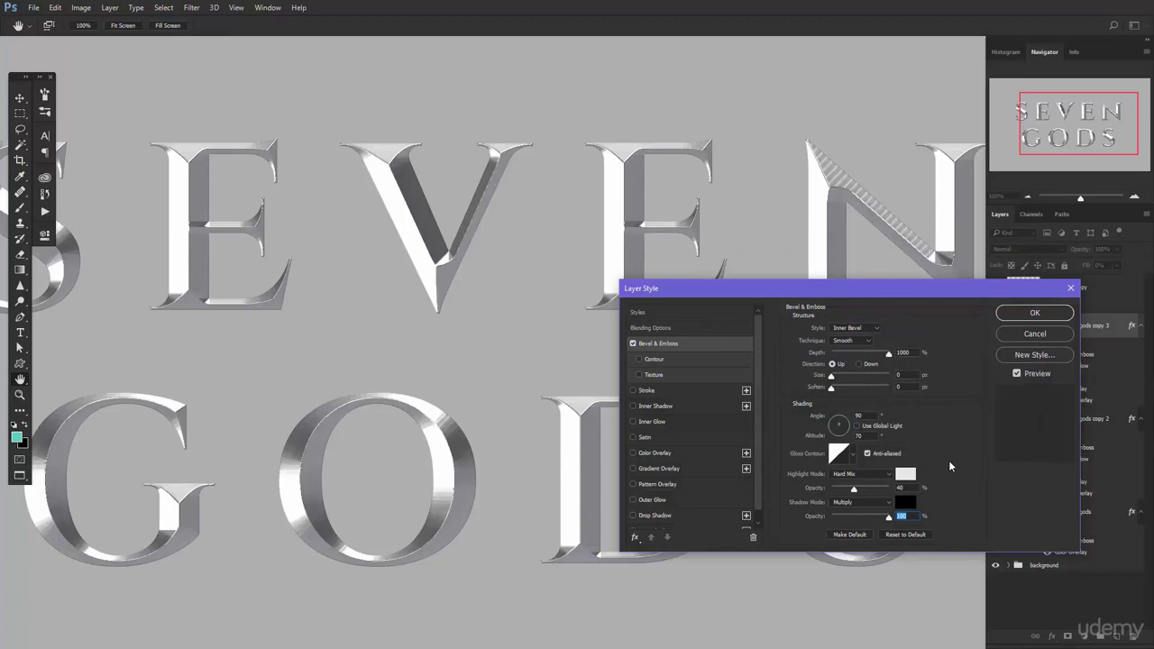
Step: Add a Texture to the bevel using the white speckled scratch pattern with Invert enabled
left_click(684, 373)
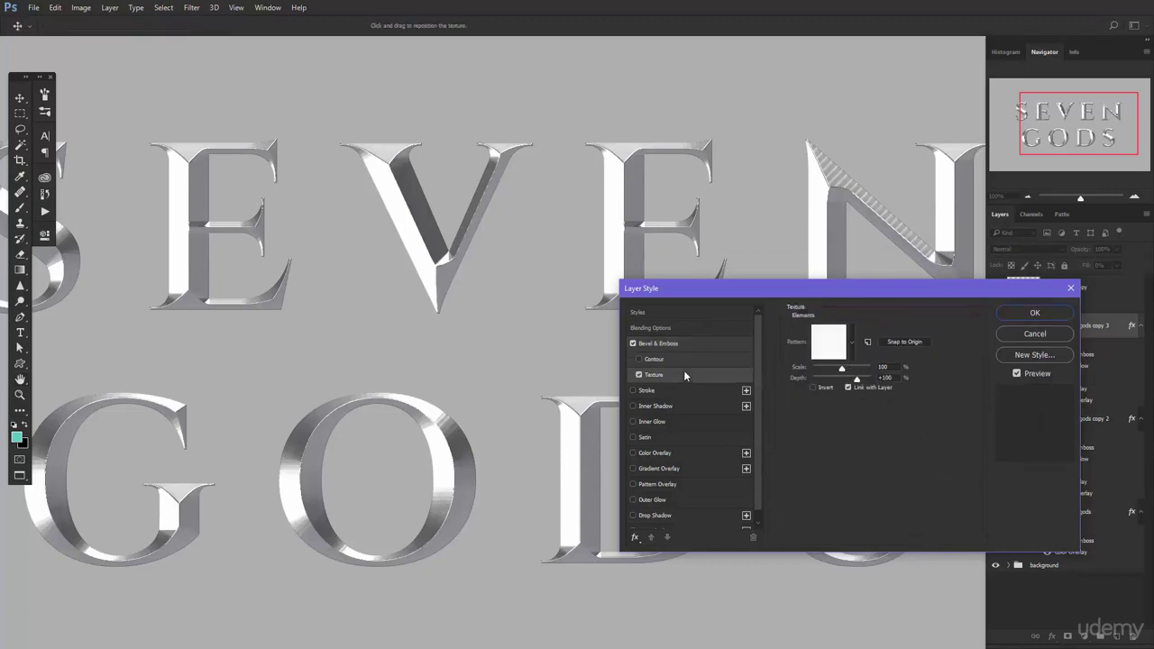
left_click(851, 344)
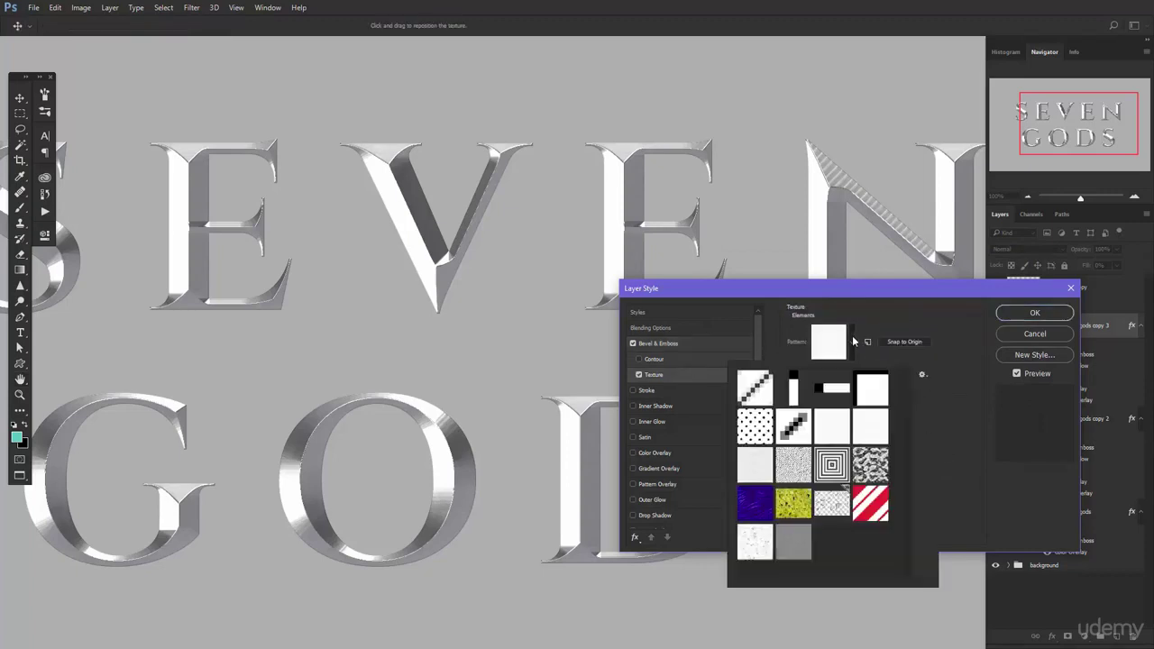
left_click(757, 541)
left_click(951, 400)
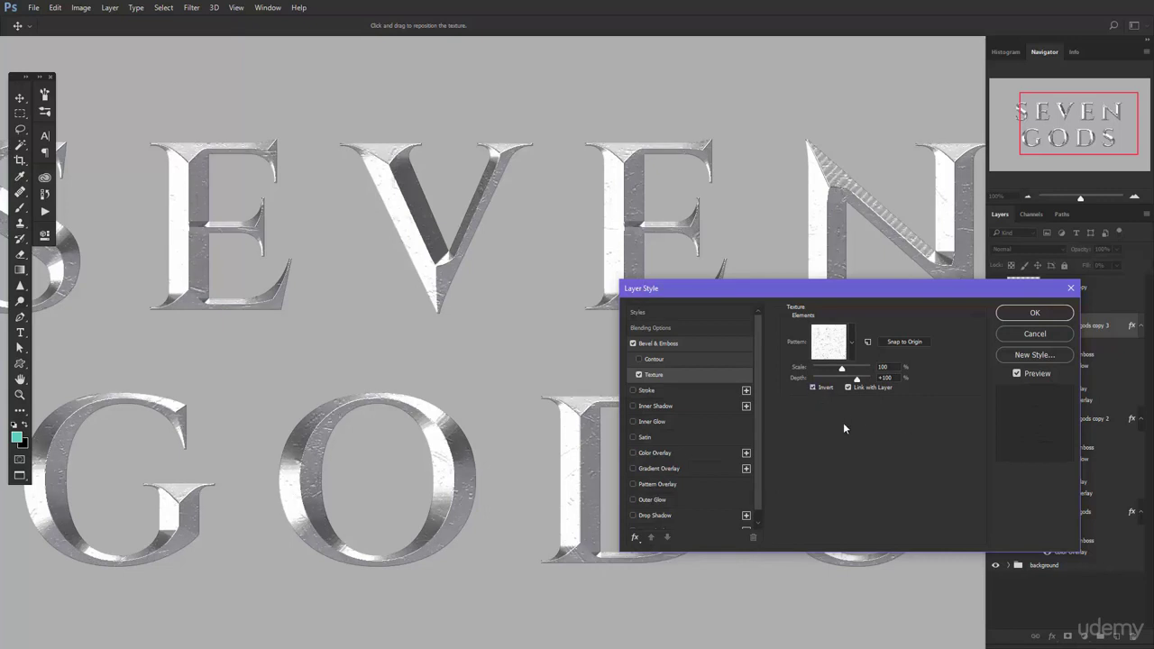
Step: Turn on the Pattern Overlay with the same white speckled scratch pattern and set its opacity to 40%
left_click(683, 484)
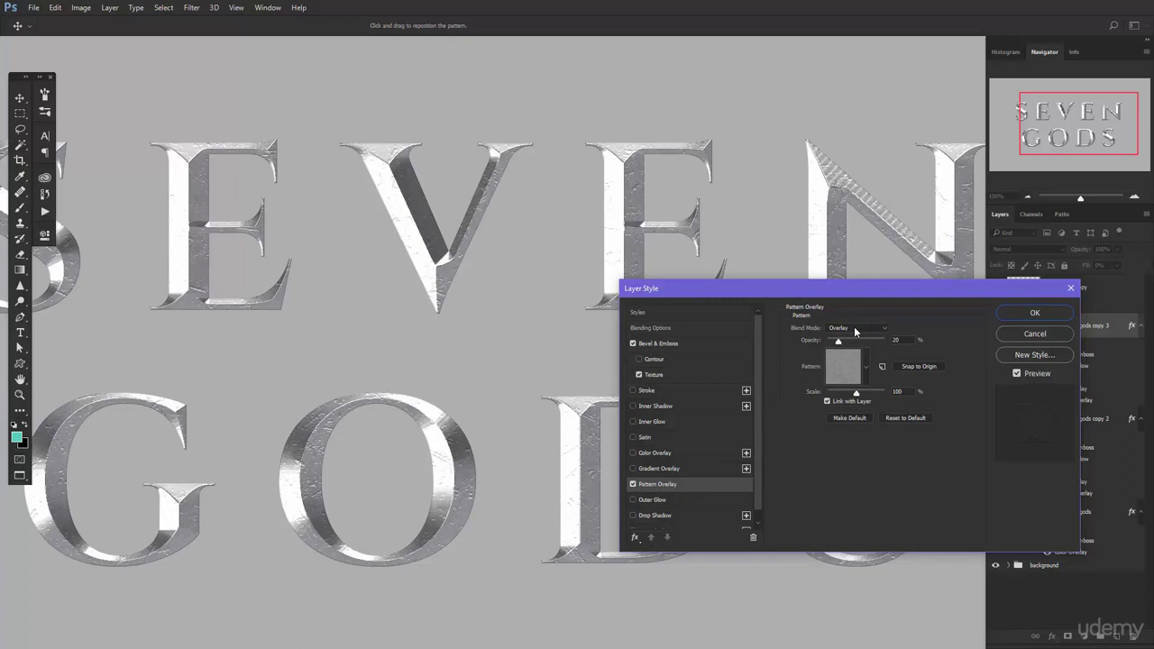
left_click(864, 367)
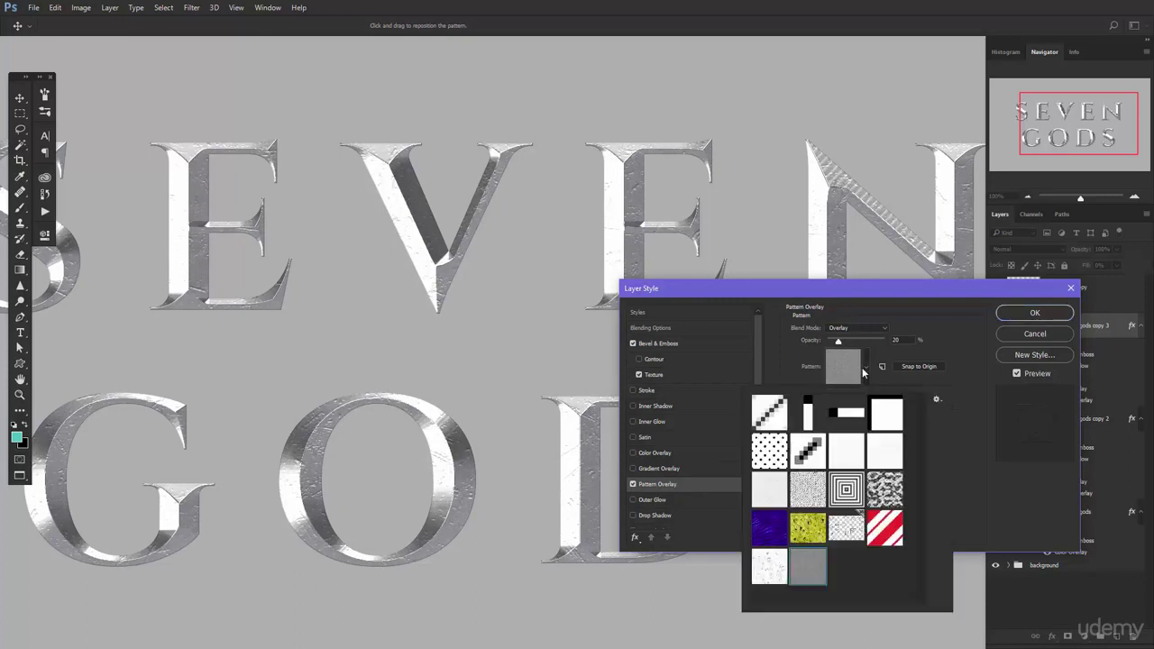
left_click(763, 573)
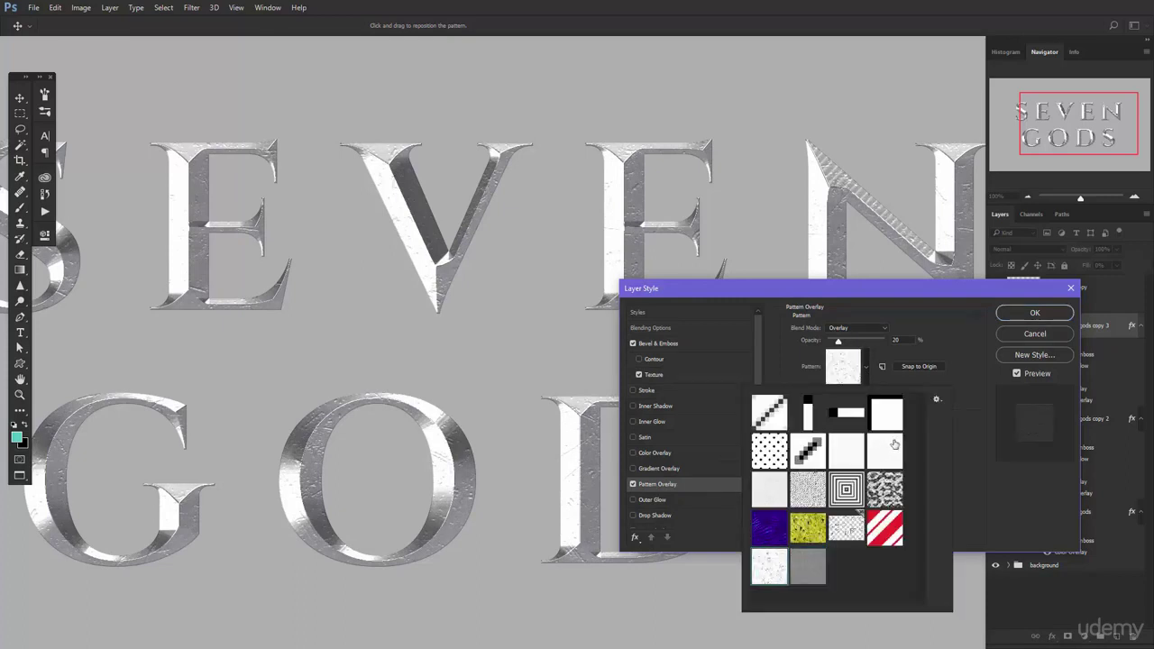
left_click(961, 417)
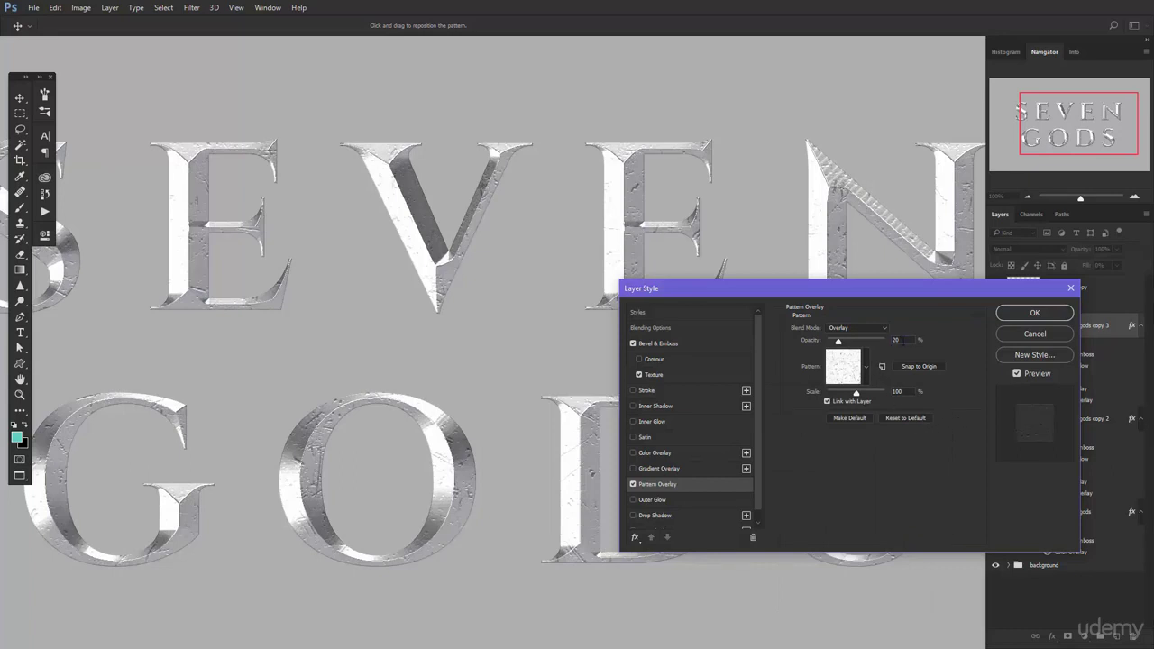
type("40")
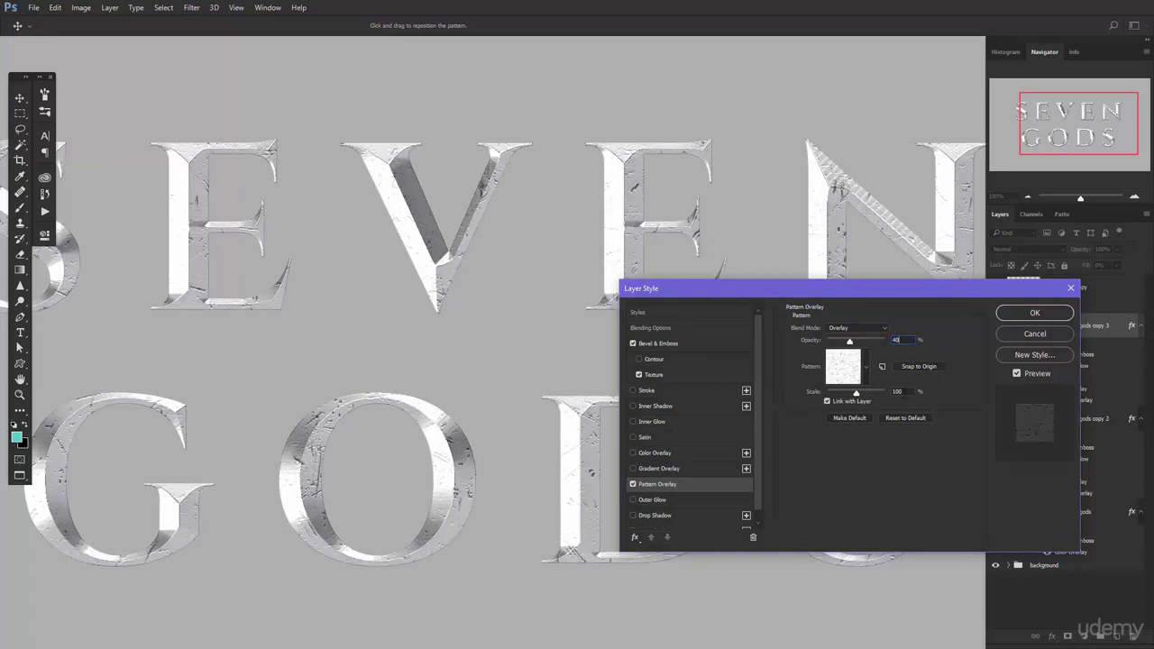
Step: Change the Pattern Overlay's blend mode to Multiply and compare the text with the effect off and on
double_click(891, 394)
left_click(857, 330)
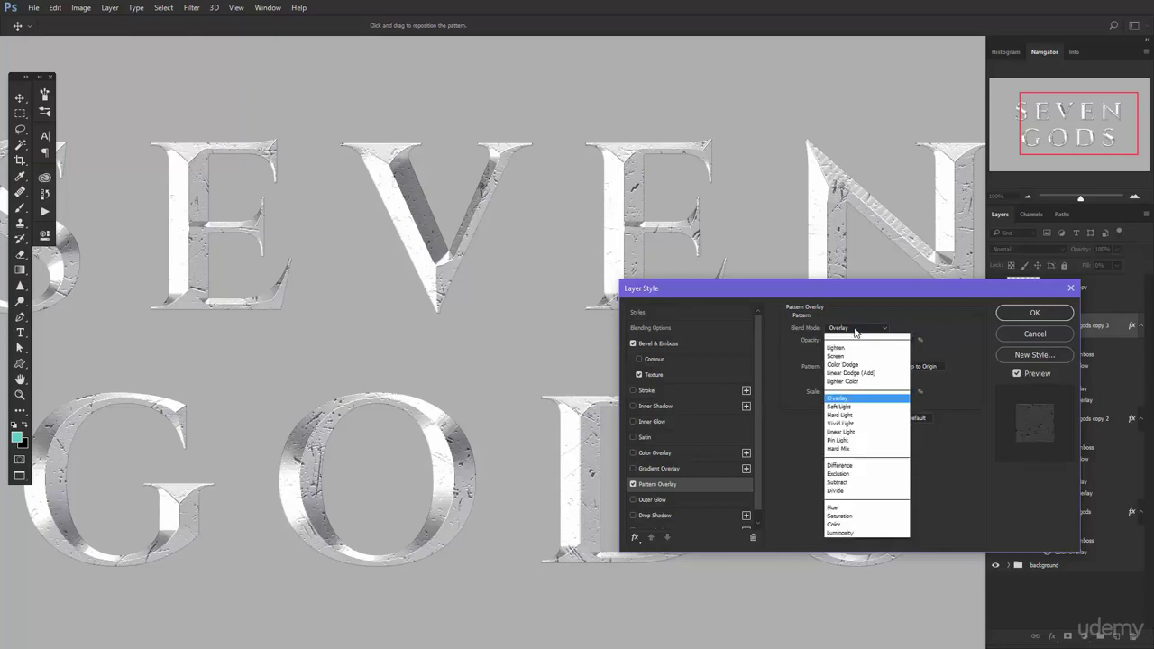
left_click(838, 371)
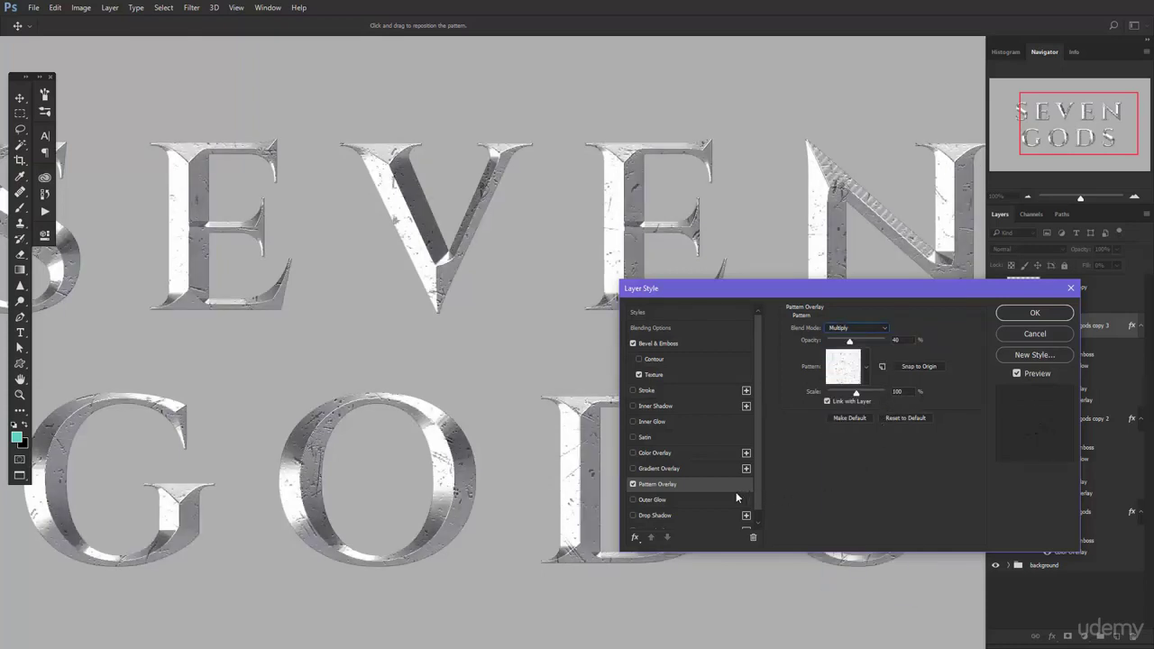
left_click(634, 485)
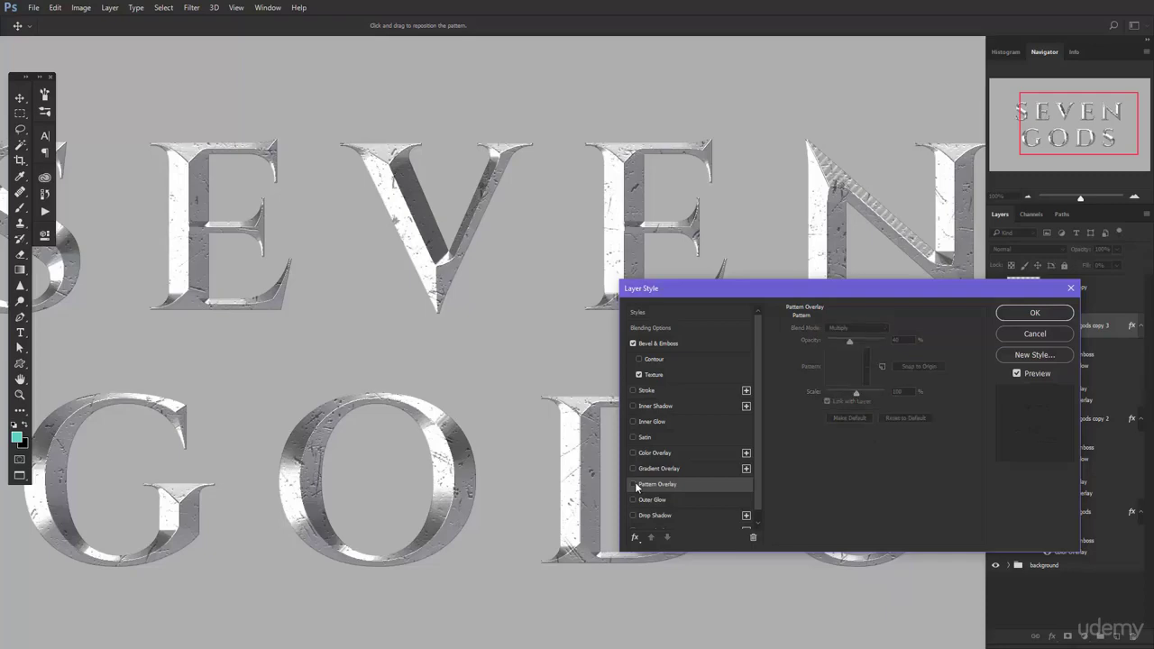
left_click(633, 485)
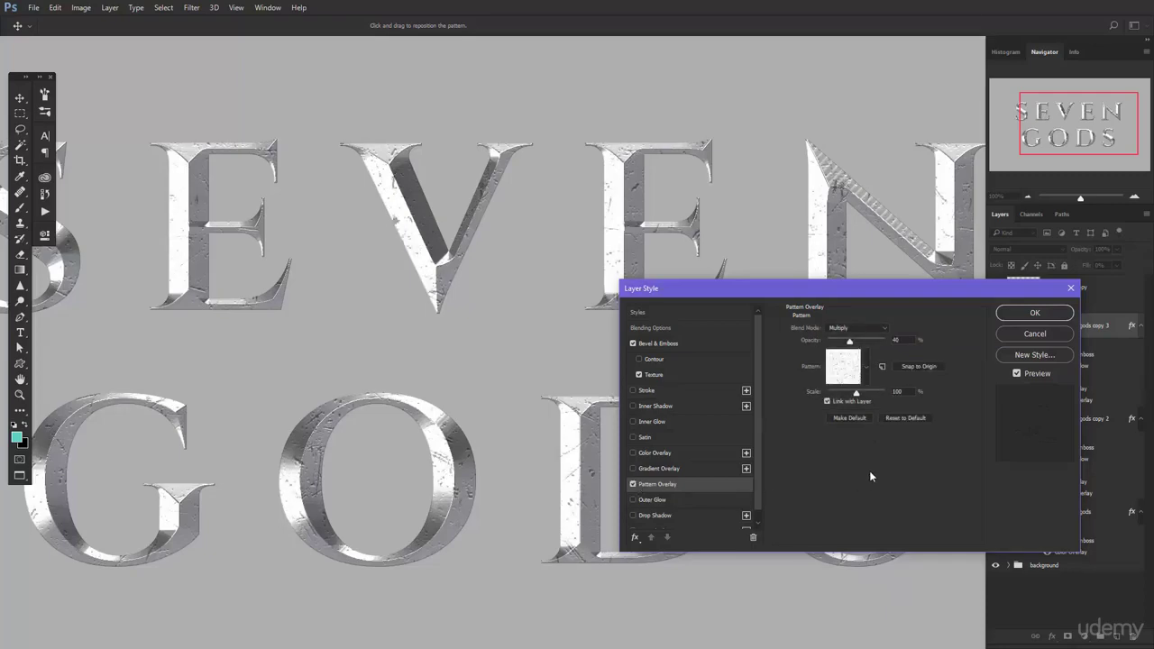
Step: Accept the layer style settings for the seven gods copy 3 layer and inspect the whole title
left_click(1019, 314)
key("h")
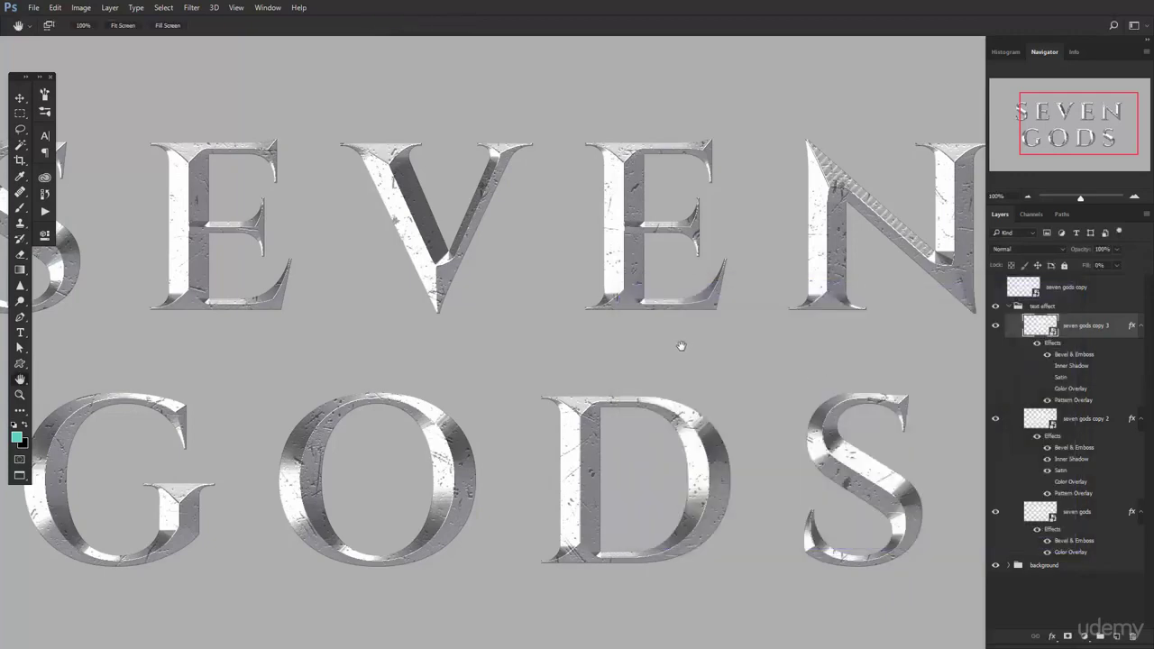
left_click_drag(662, 351, 646, 350)
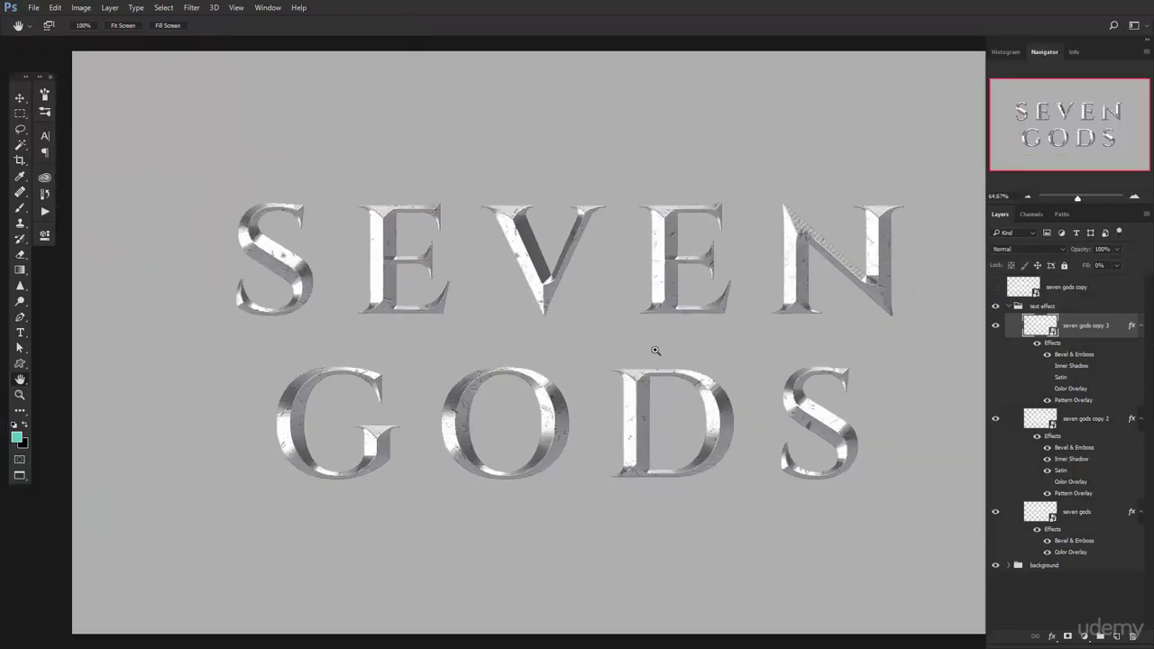
Step: Collapse the three text layers' effects lists and the text effect group, deselecting all layers, and reset the foreground and background colors to default black and white
left_click(1140, 325)
left_click(1140, 350)
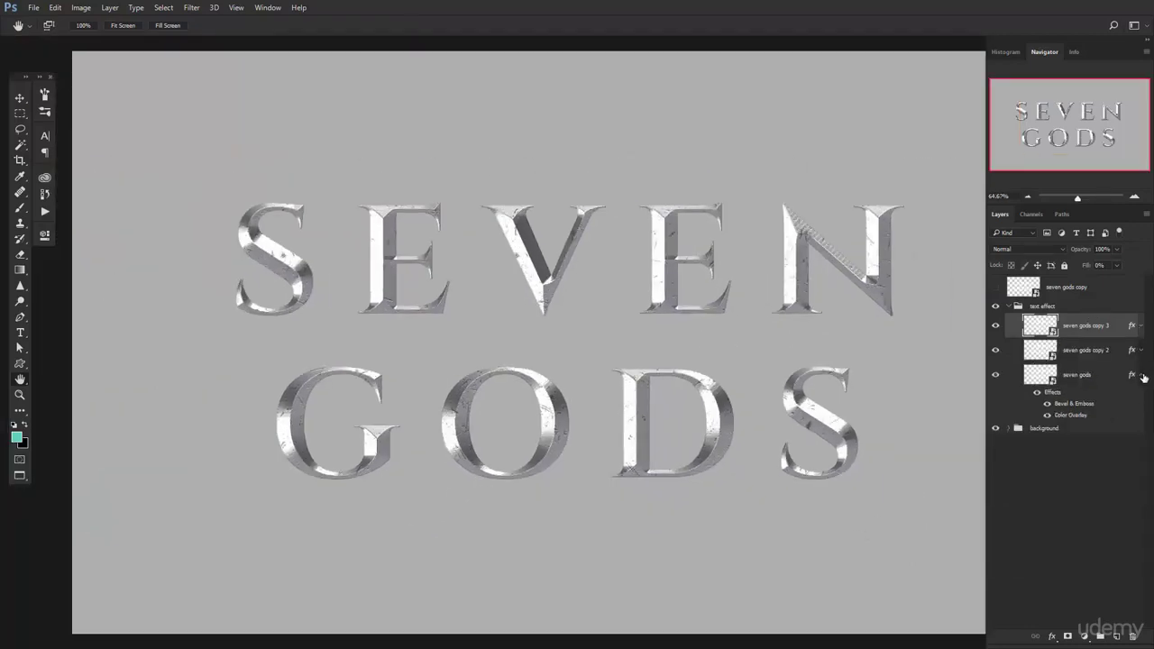
left_click(1141, 374)
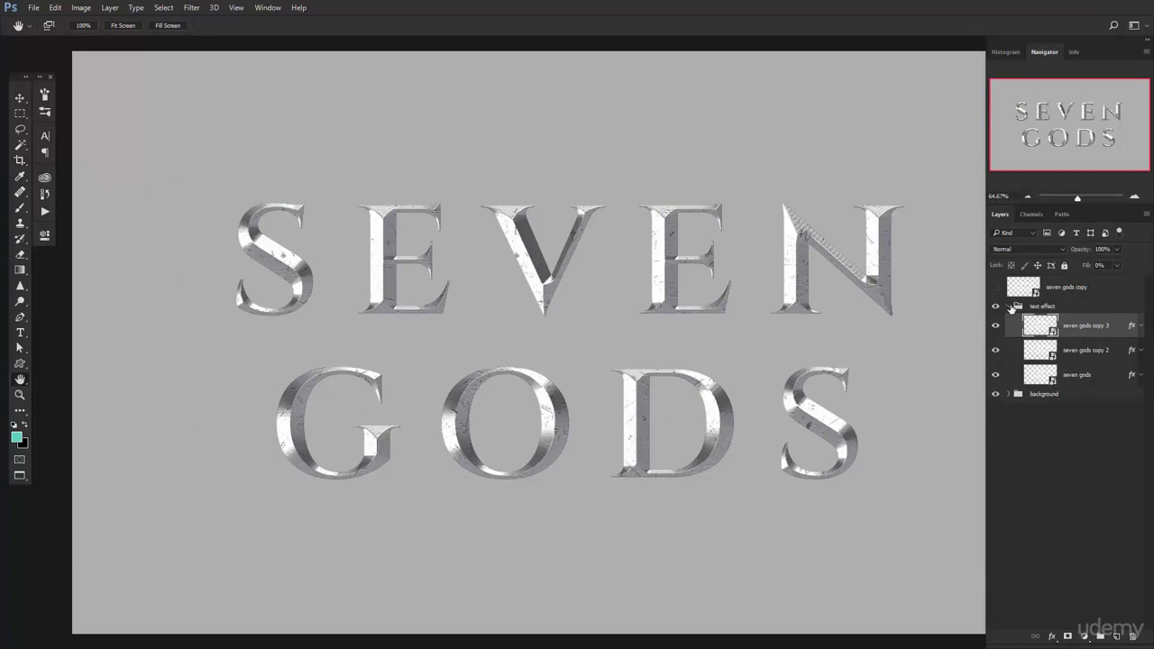
left_click(1011, 306)
left_click(1082, 362)
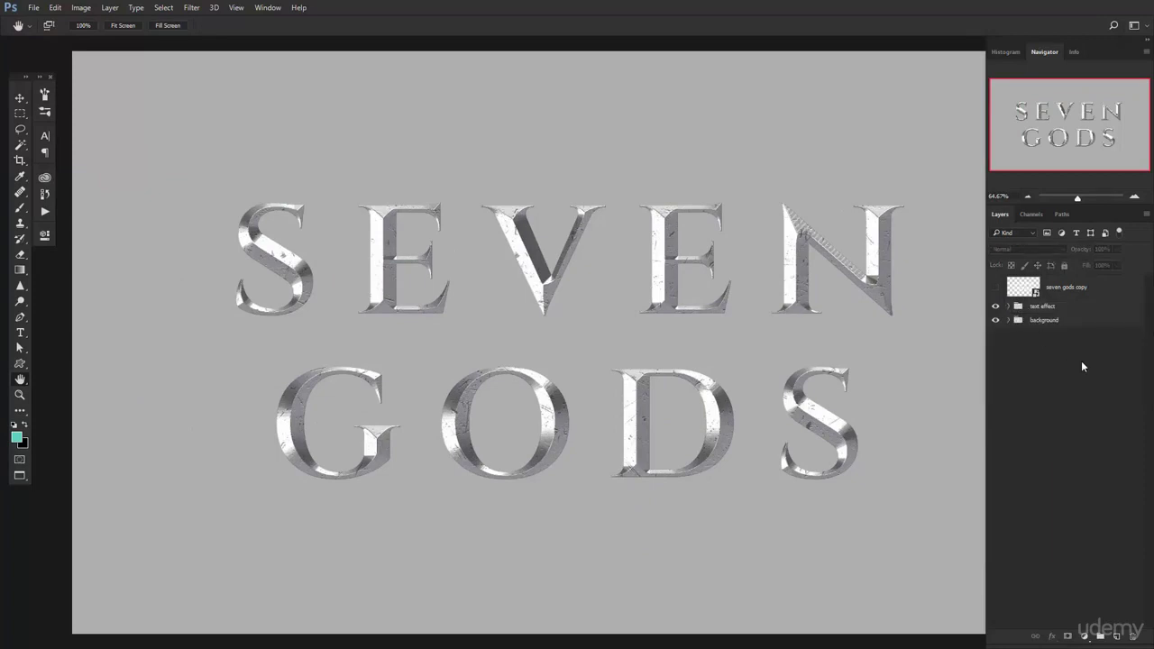
key("d")
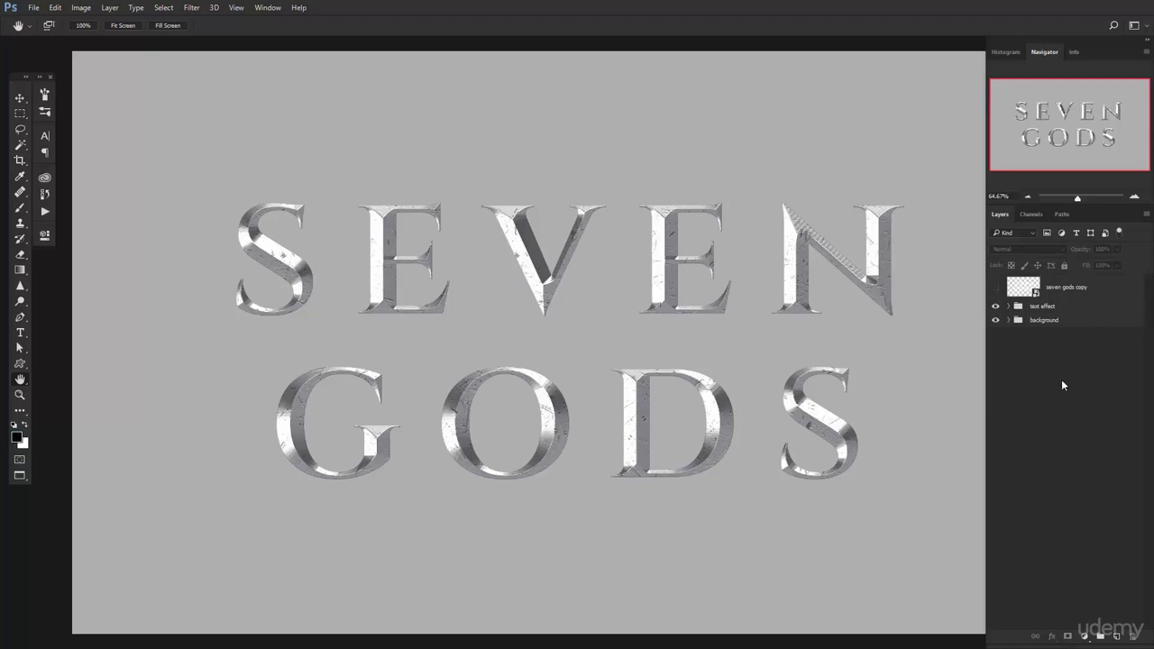